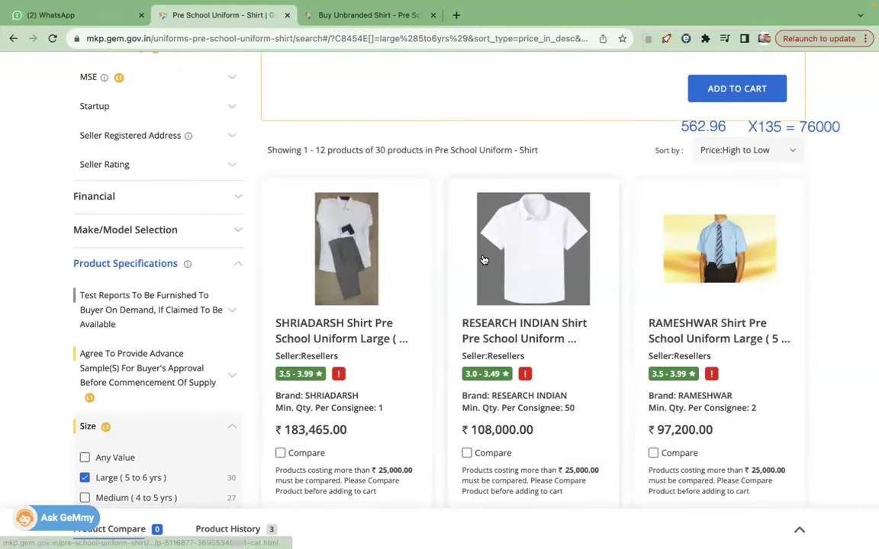
Open the white unbranded pre-school shirt's product page and copy its link.
scroll(480, 257, "up", 3)
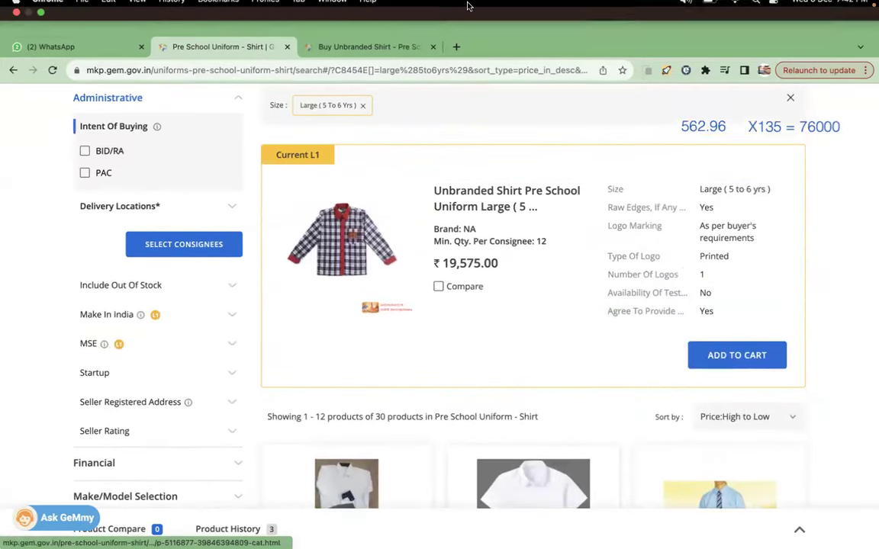
left_click(364, 53)
left_click(373, 70)
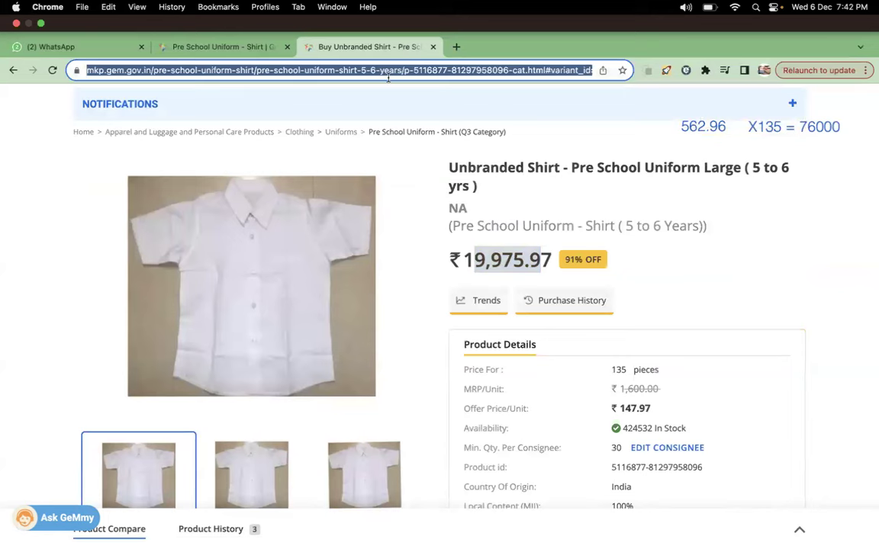
key("ctrl+Left")
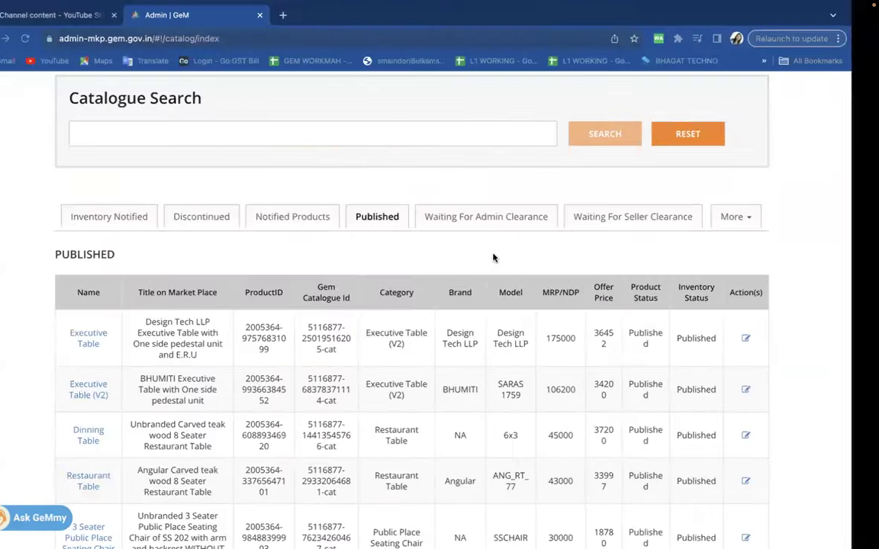
key("ctrl+Right")
key("ctrl+Right")
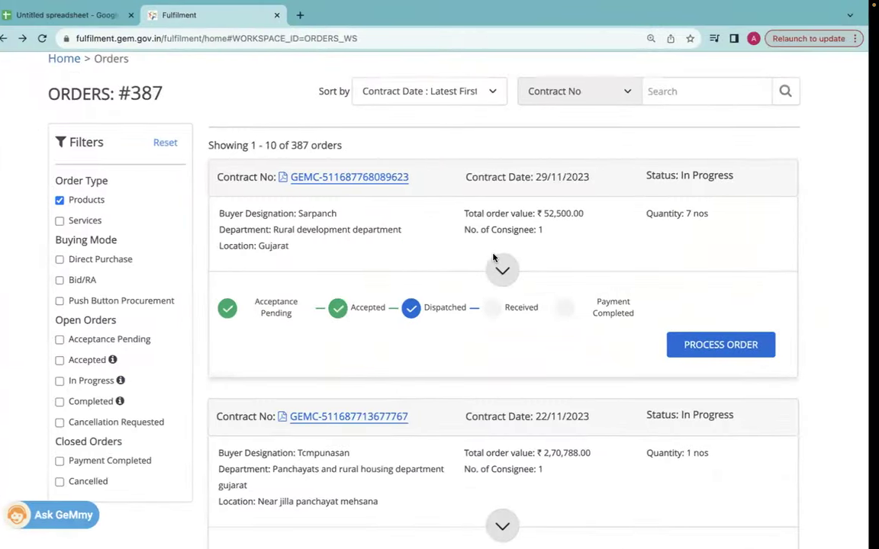
key("ctrl+Left")
key("ctrl+Left")
key("ctrl+Left")
key("ctrl+Left")
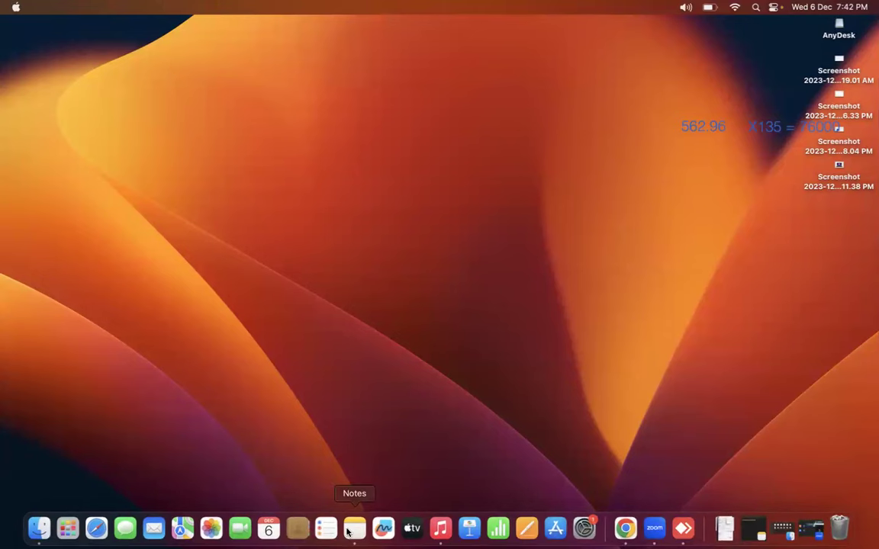
Start a new Apple Note with the pasted shirt link and a PRODUCT LINK label.
left_click(351, 528)
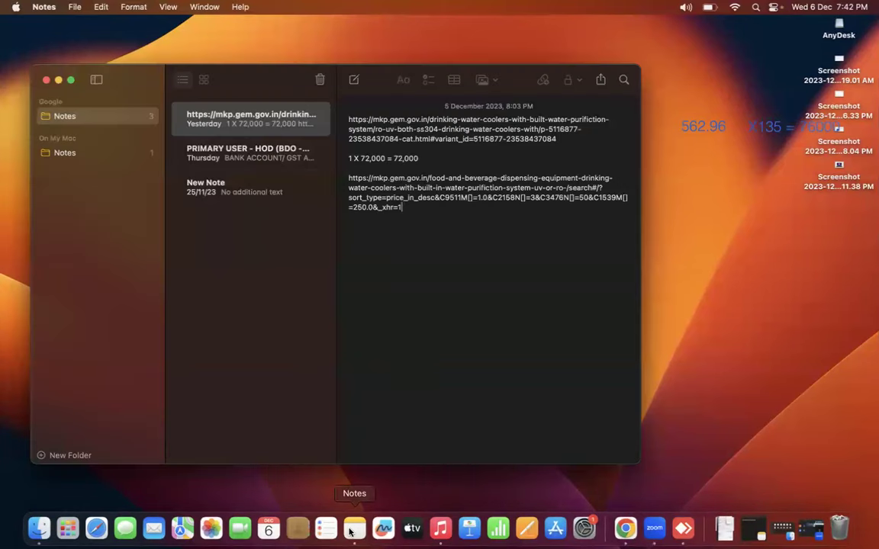
left_click(354, 81)
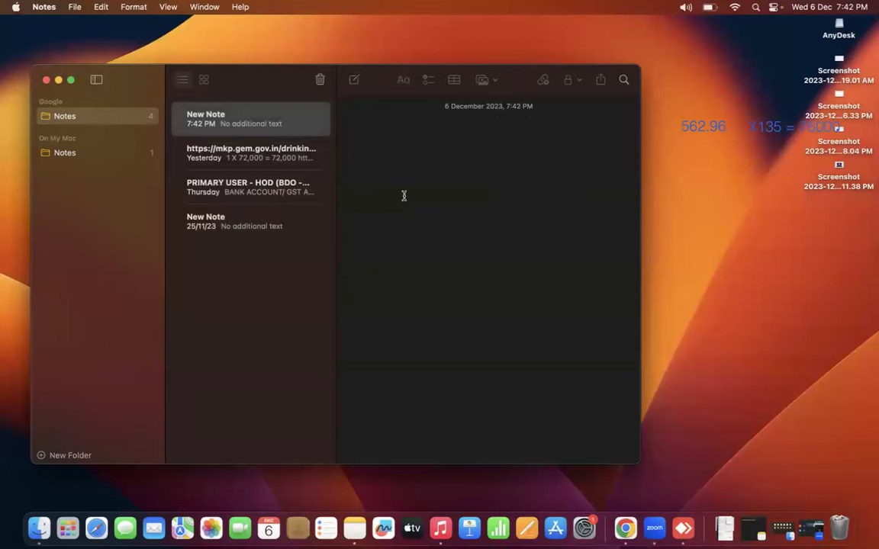
key("super+v")
key("Return")
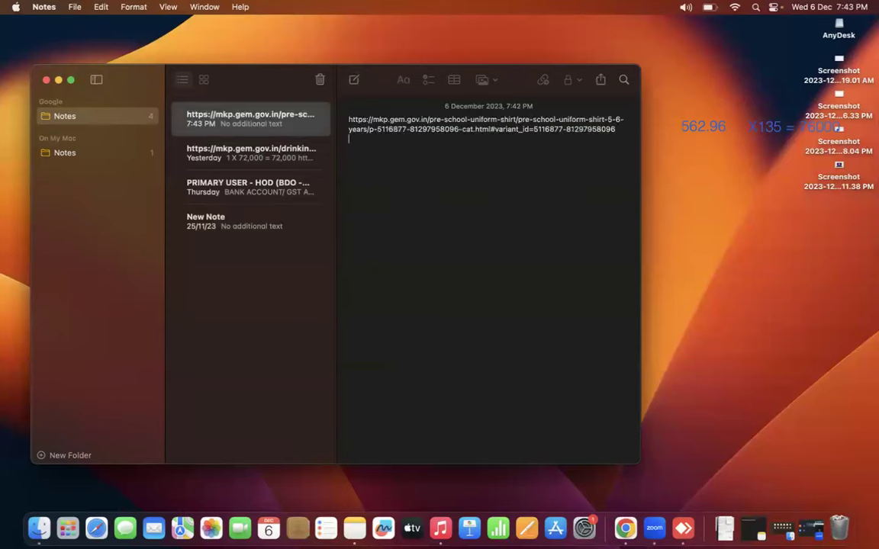
type("PROD")
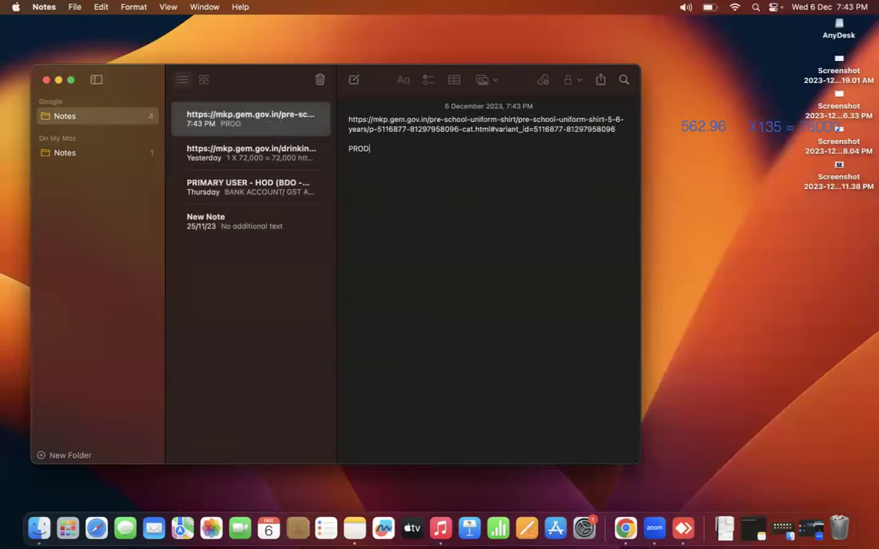
type("UCT LINK")
key("Return")
Add the lines '562.96 X 135 QTY = 76000' and 'L1 RATE :' to the note.
type("6")
type("62")
key("BackSpace")
key("BackSpace")
key("BackSpace")
type("562")
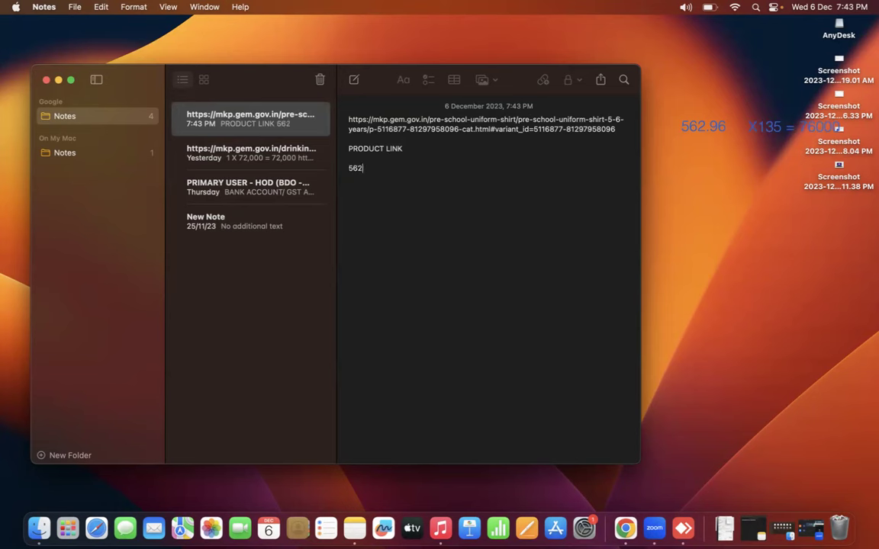
type(".96 X 135 QTY = 76000")
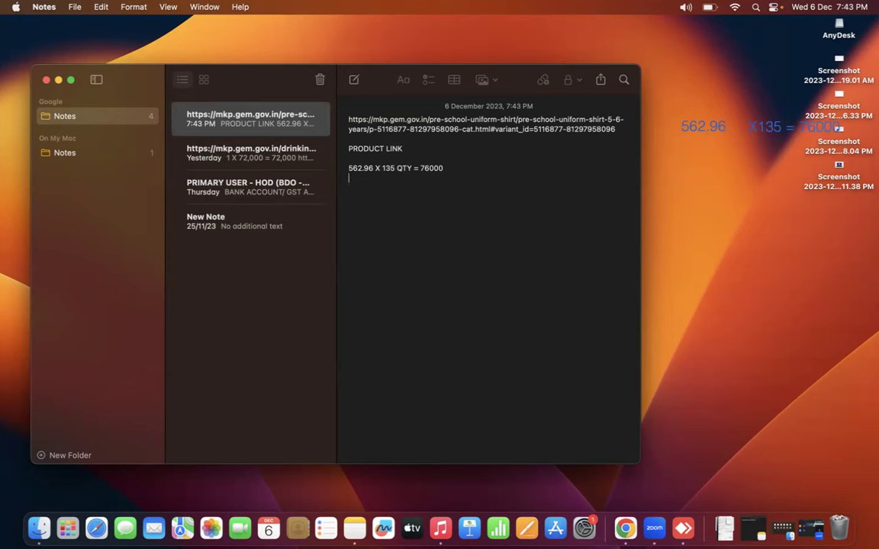
key("Return")
type("L1 RATE :")
key("ctrl+Right")
key("ctrl+Right")
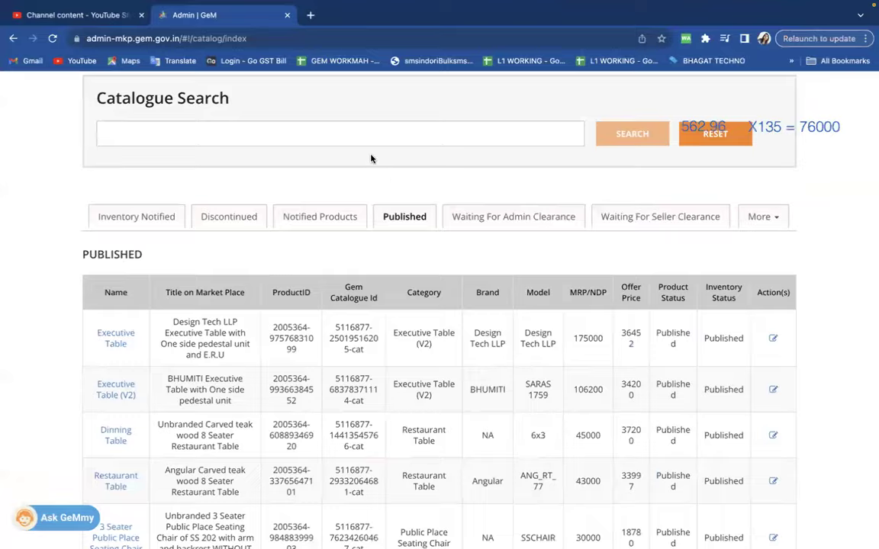
Open the current L1 checked shirt's product page from the pre-school shirt listing.
key("ctrl+Right")
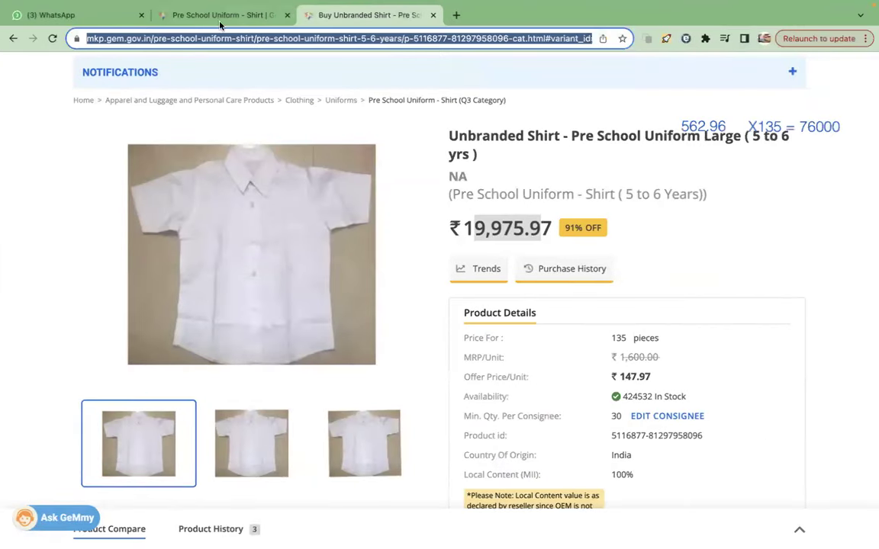
left_click(219, 23)
left_click(432, 17)
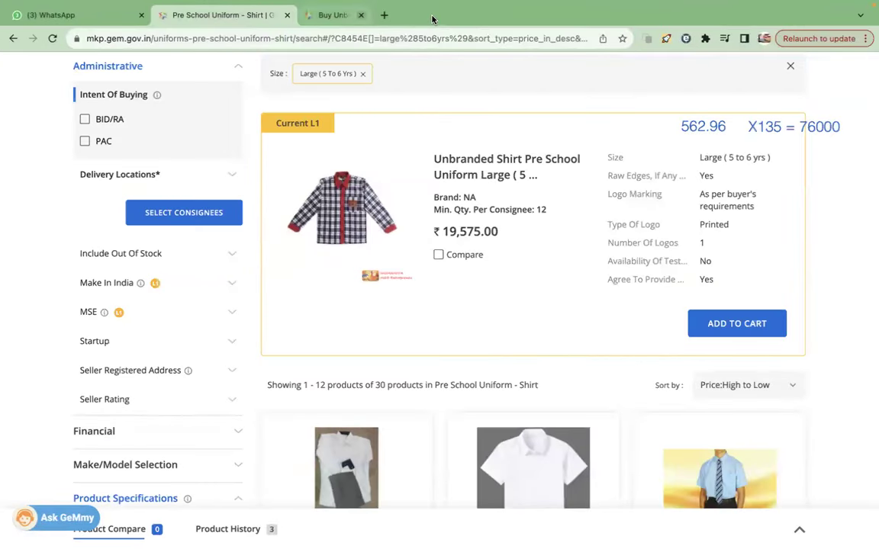
left_click(477, 168, "super")
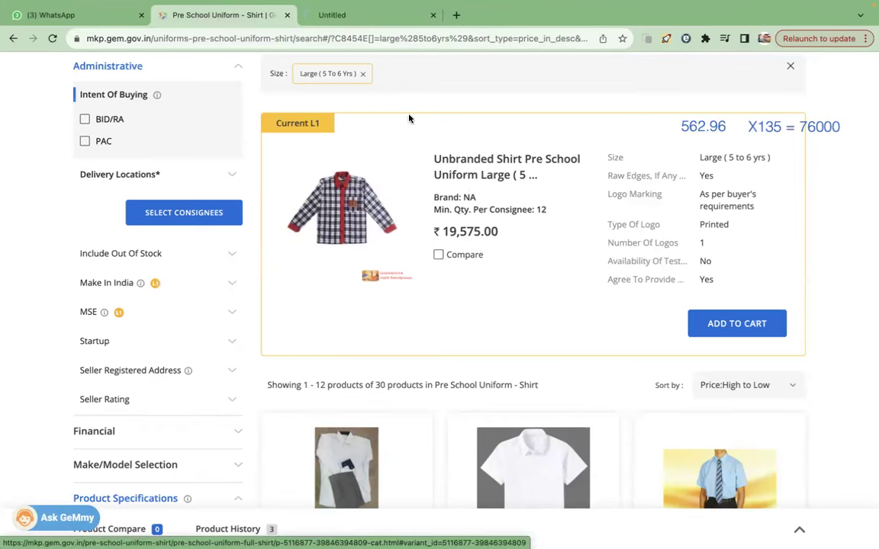
left_click(376, 19)
scroll(511, 334, "down", 3)
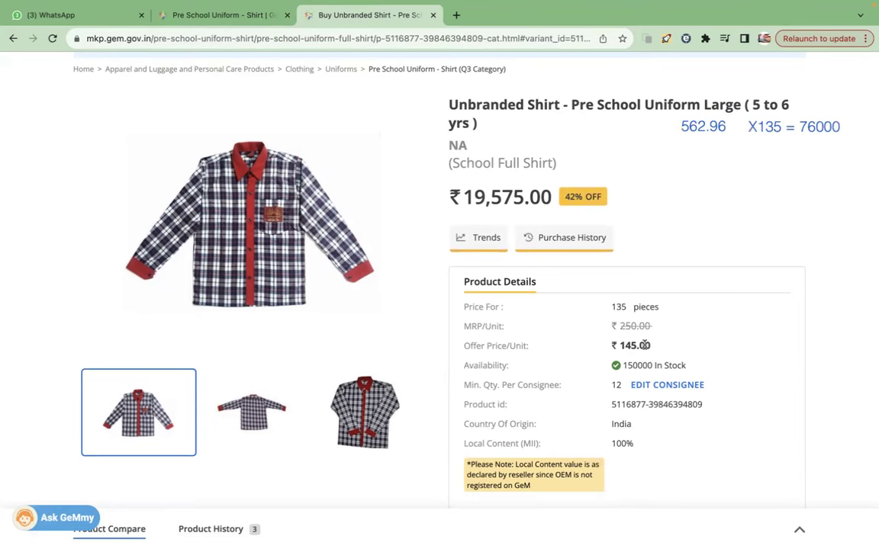
Record the L1 rate of 145 in the note.
key("ctrl+Right")
key("ctrl+Right")
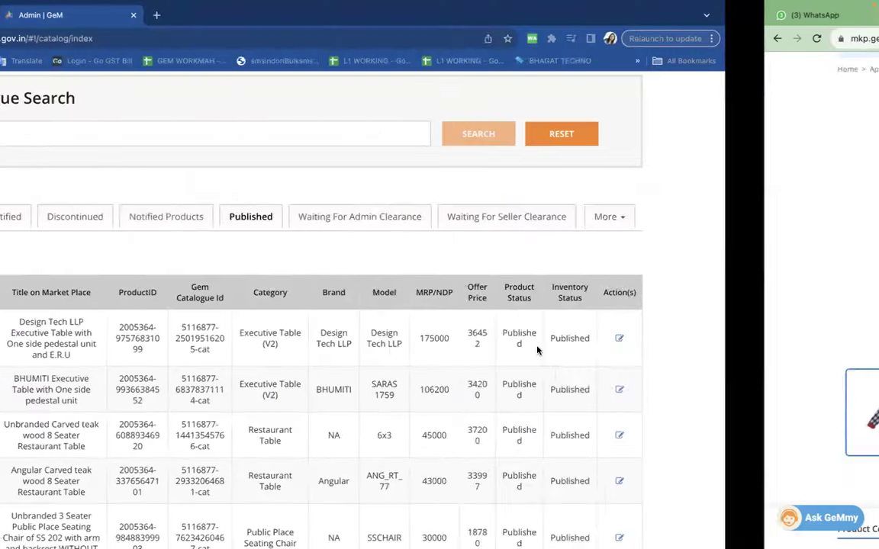
key("ctrl+Right")
type("145")
key("Return")
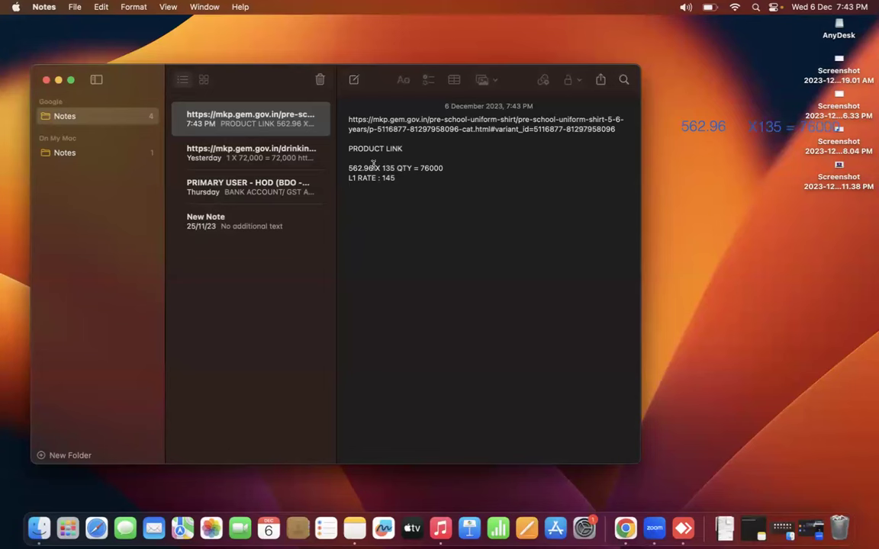
Prefix the 562.96 price line with RATE and add a new line below the L1 rate.
left_click(350, 168)
type("RATE")
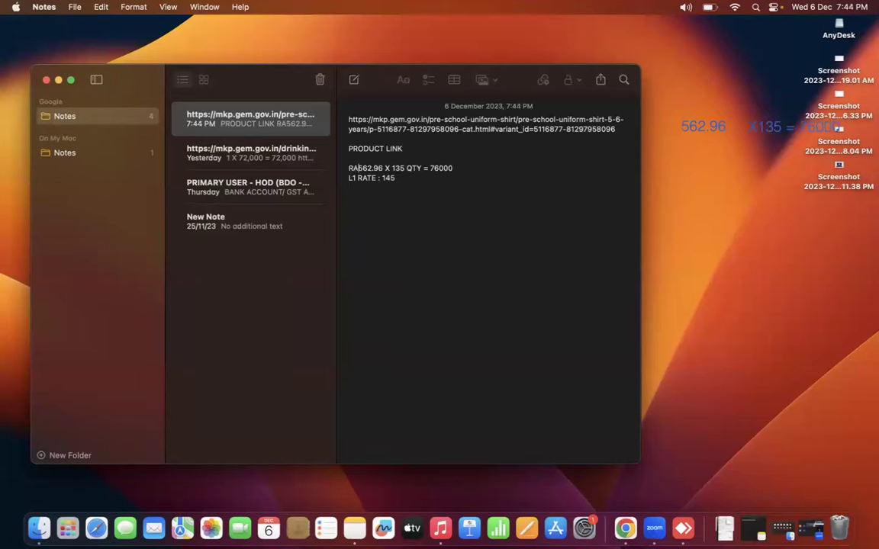
mouse_move(393, 168)
left_mouse_down()
mouse_move(369, 168)
mouse_move(381, 179)
left_mouse_up()
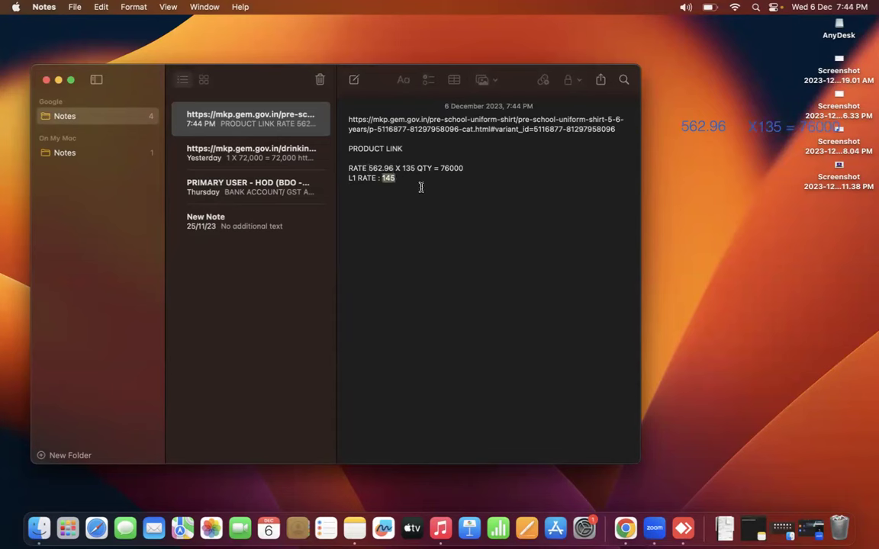
left_click(410, 178)
key("Return")
key("Return")
Copy the filtered pre-school shirt search link and paste it below the L1 rate.
key("ctrl+Right")
key("ctrl+Right")
key("ctrl+Right")
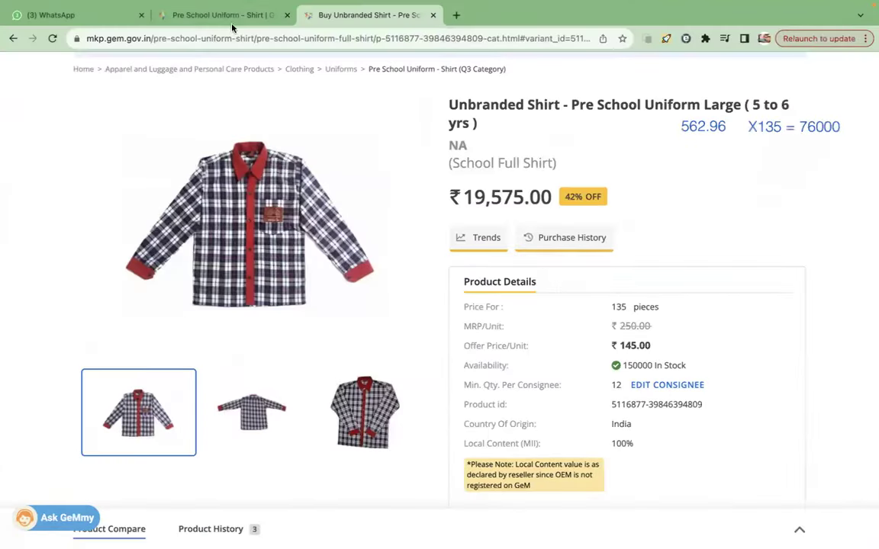
left_click(226, 15)
left_click(226, 36)
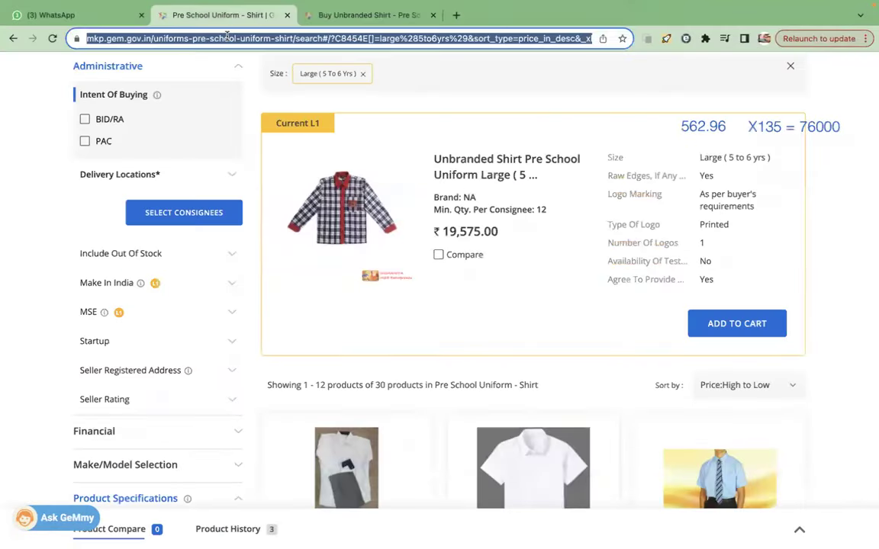
key("ctrl+Left")
key("ctrl+Left")
key("ctrl+Left")
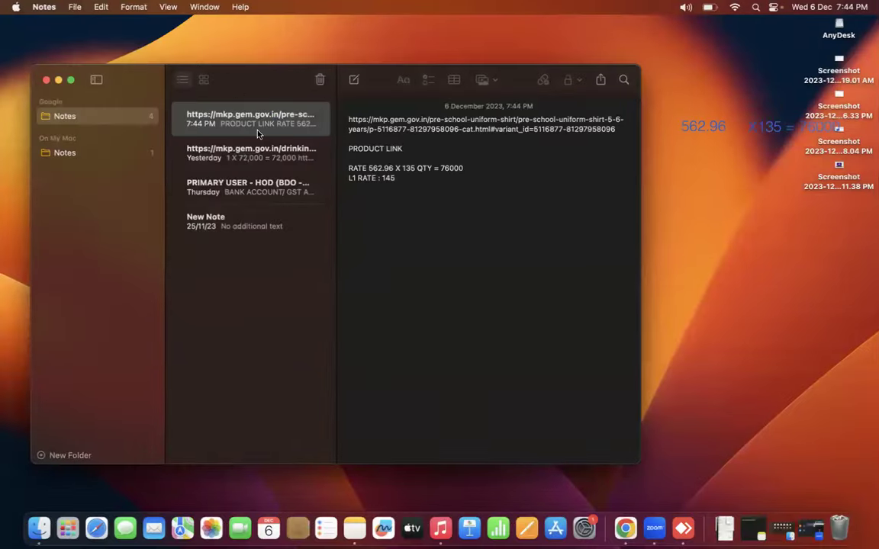
type("https://mkp.gem.gov.in/uniforms-pre-school-uniform-shirt/search#/?C8454E[]=large%285to6yrs%29&sort_type=price_in_desc&_xhr=1")
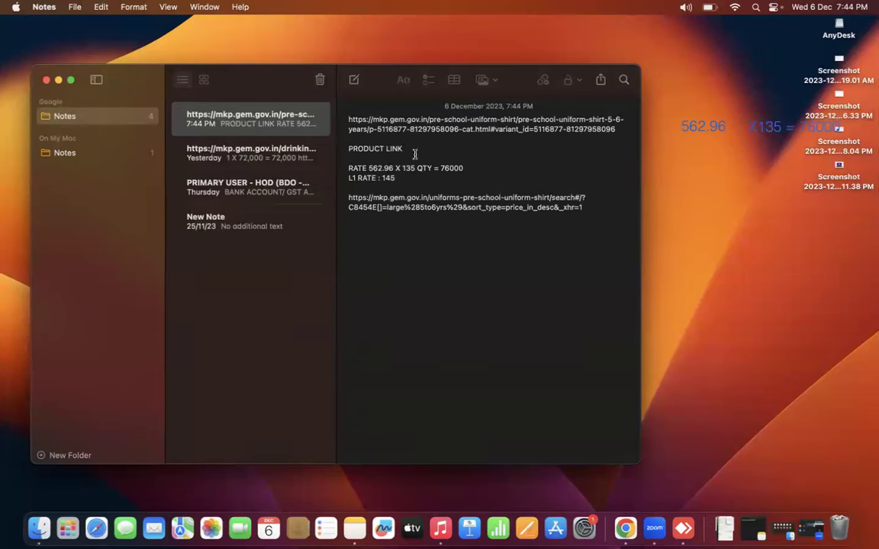
double_click(387, 177)
left_click_drag(393, 168, 369, 168)
left_click_drag(399, 178, 348, 180)
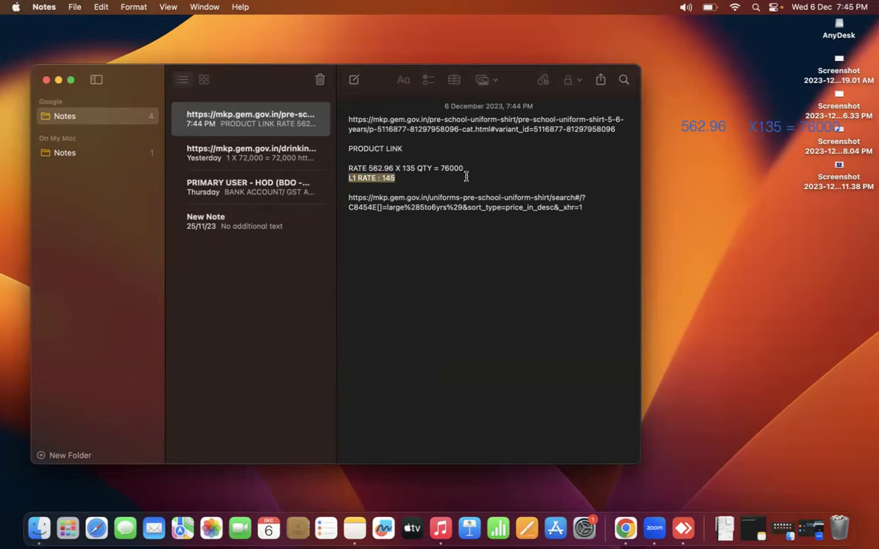
Log out of the current seller account from the GeM Seller Admin user menu.
left_click(624, 527)
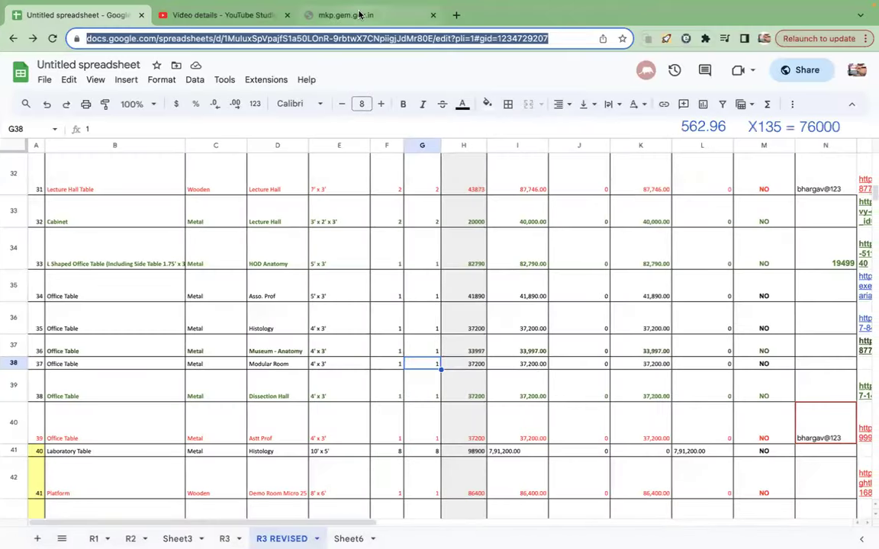
key("ctrl+Right")
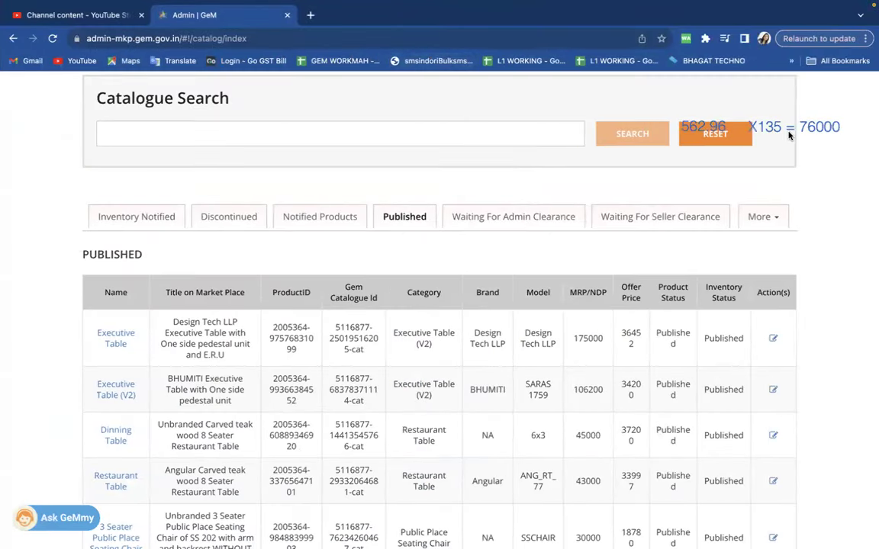
scroll(698, 122, "up", 5)
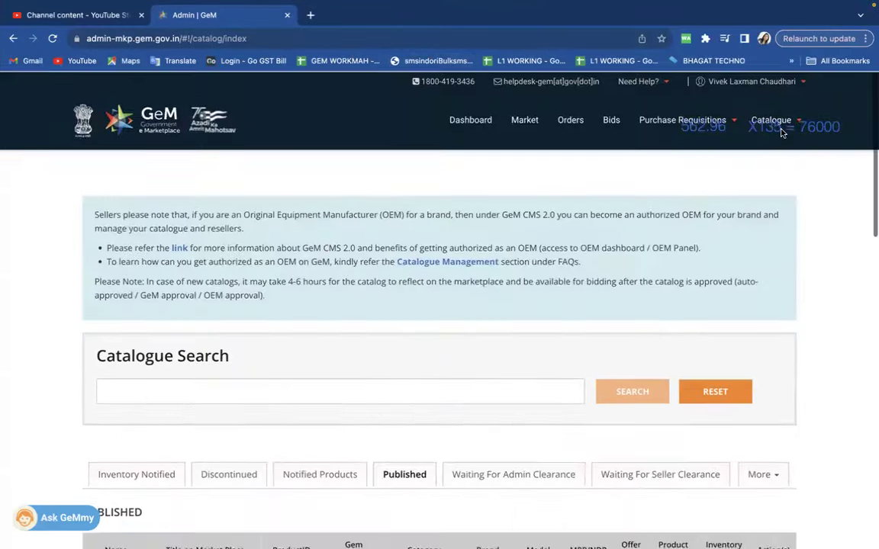
left_click(803, 87)
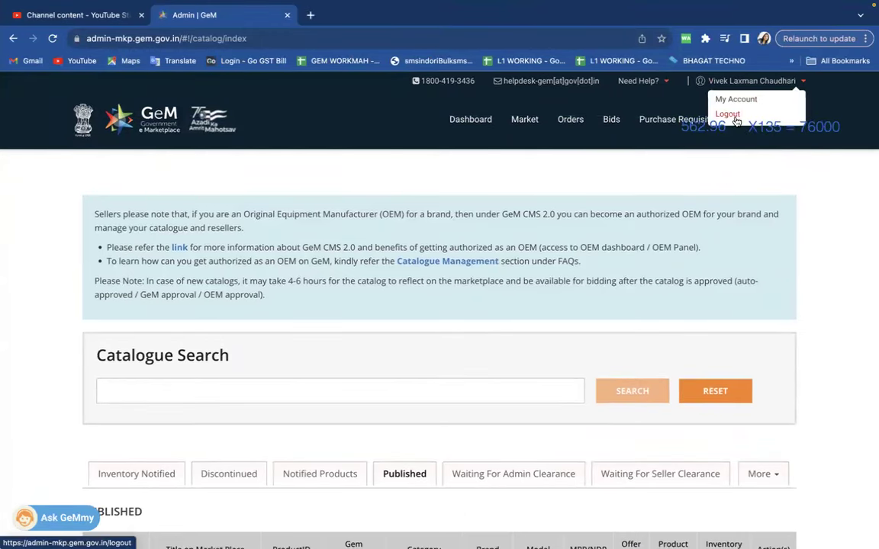
left_click(735, 112)
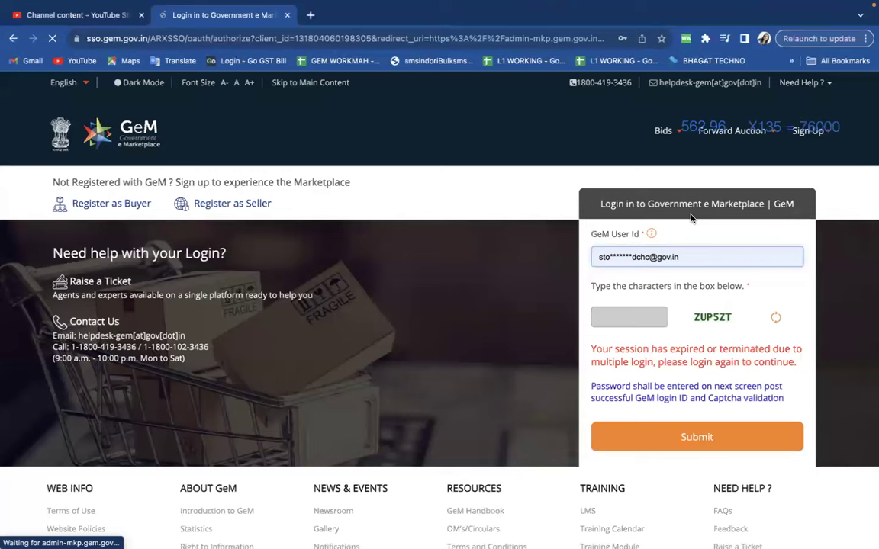
Sign in with a different seller's user id, the captcha and the saved password.
left_click(690, 257)
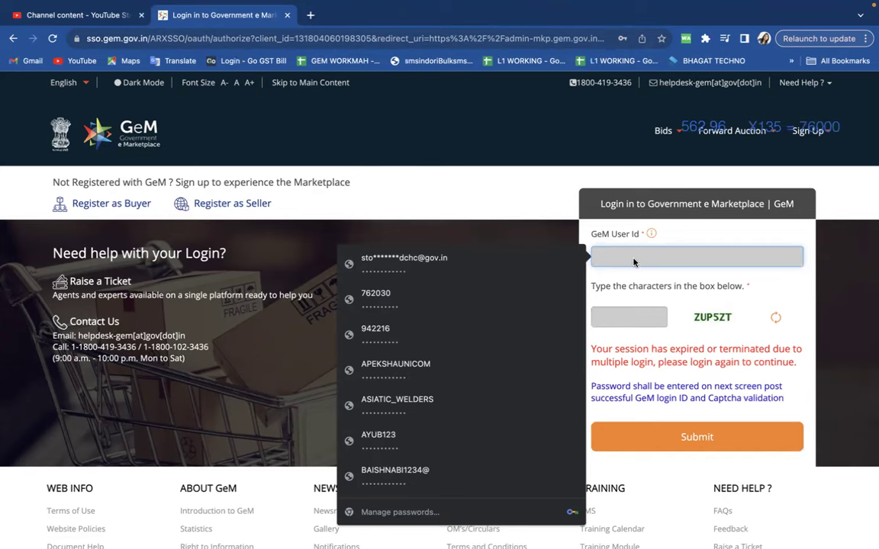
key("Tab")
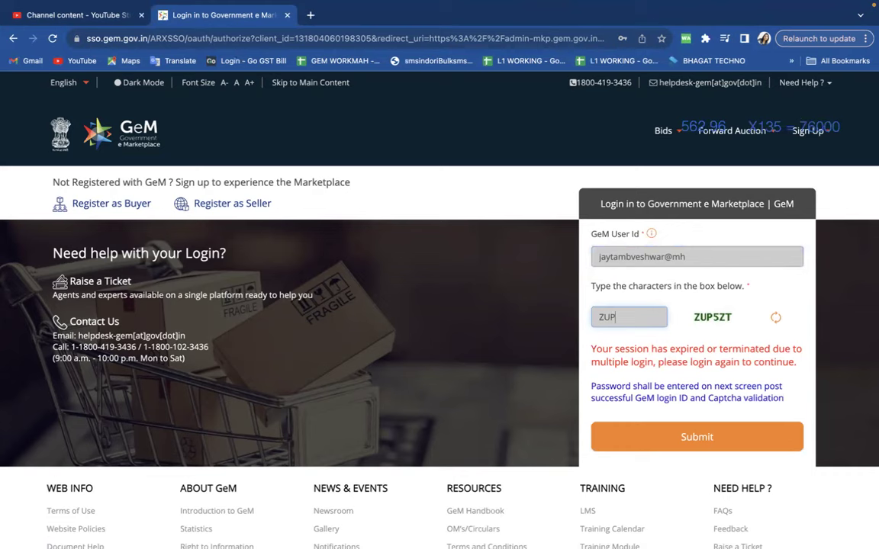
type("ZUP5ZT")
key("Return")
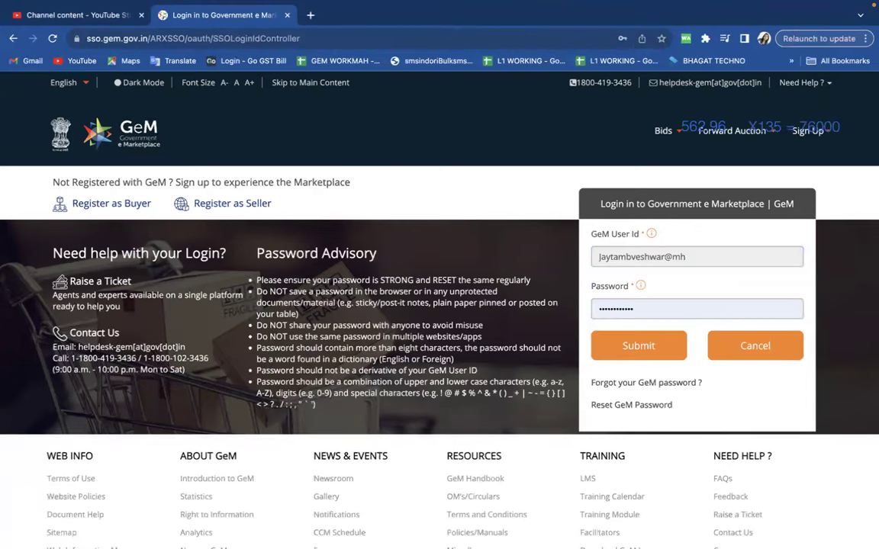
left_click(618, 339)
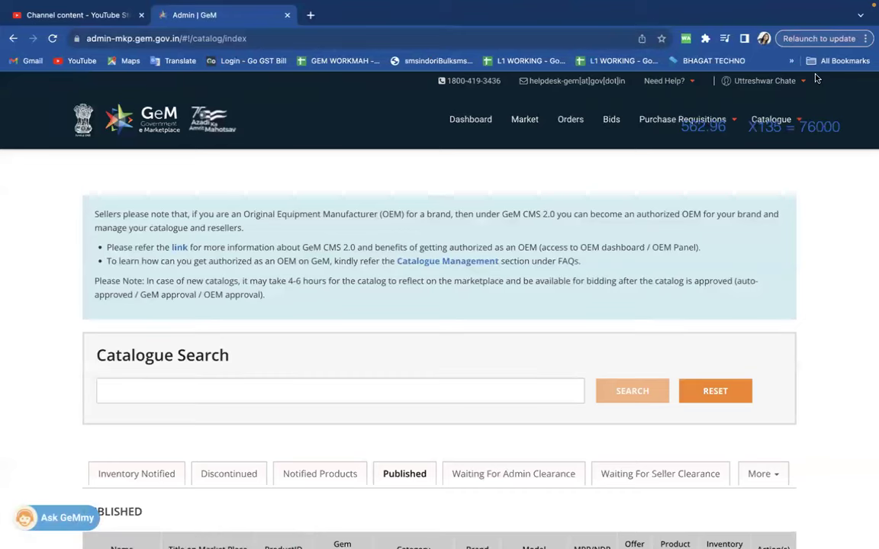
Open the seller dashboard, decline the TAN update, and copy the saved product link from the note.
left_click(485, 123)
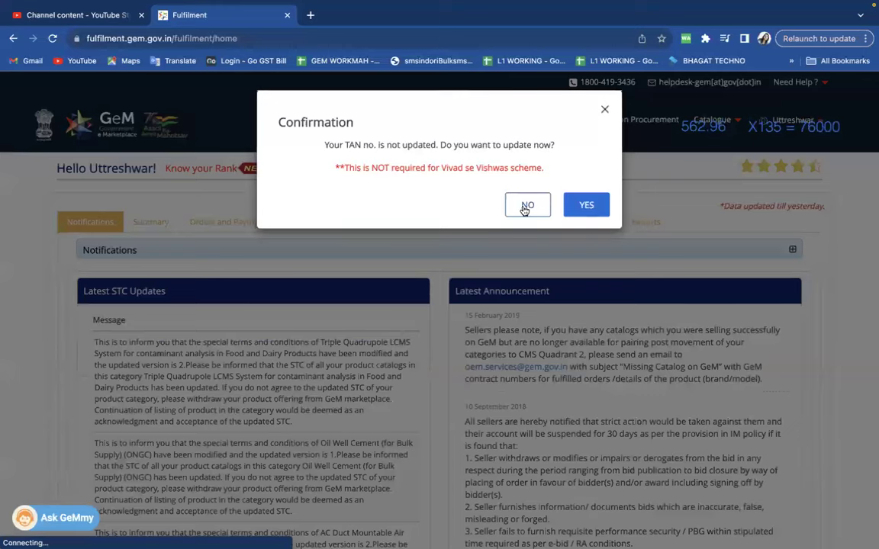
left_click(527, 204)
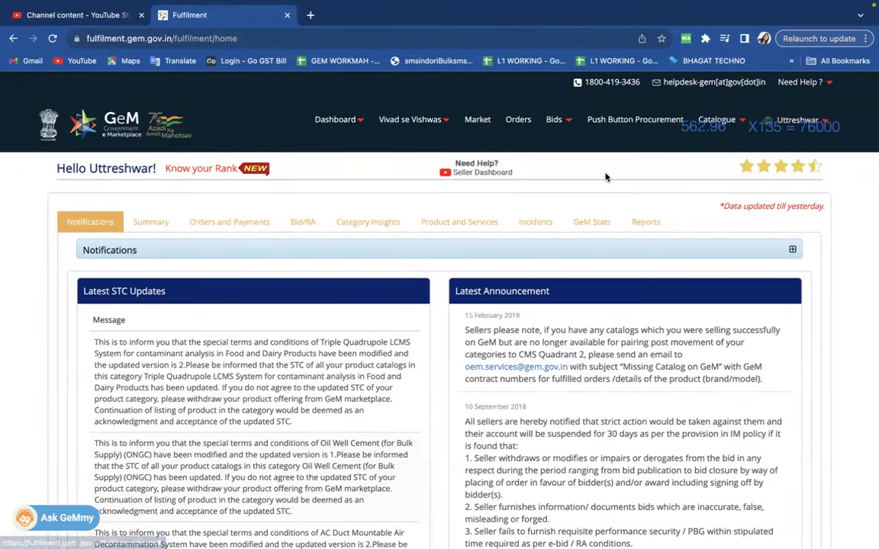
key("ctrl+Left")
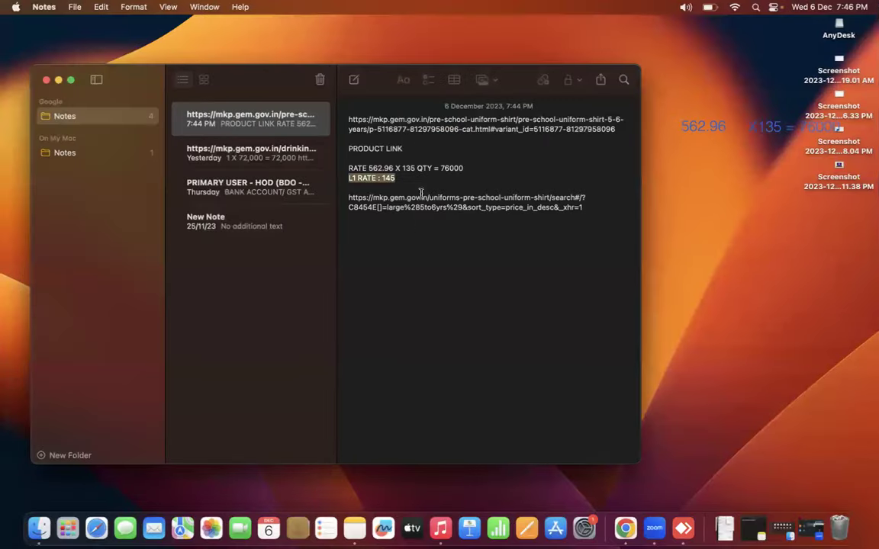
left_click_drag(348, 118, 619, 131)
key("super+c")
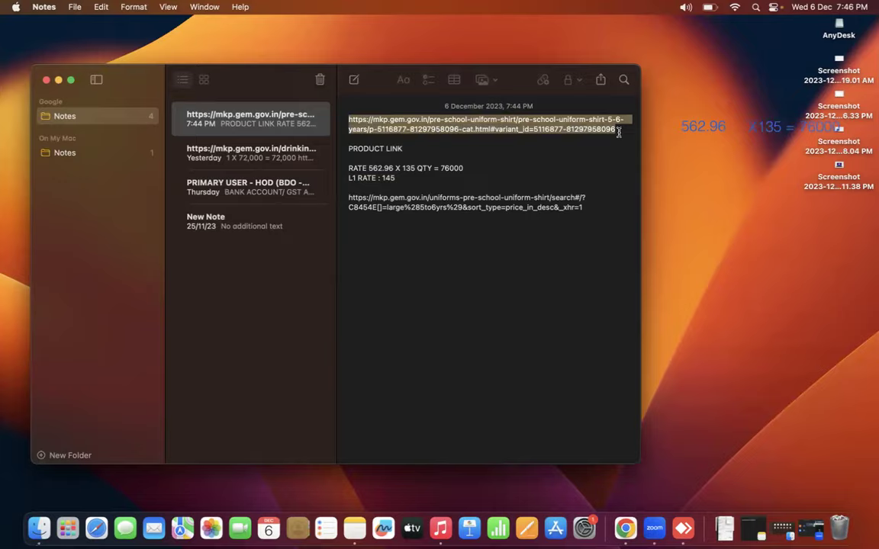
Load the copied shirt product link in Chrome.
key("ctrl+Right")
key("ctrl+Right")
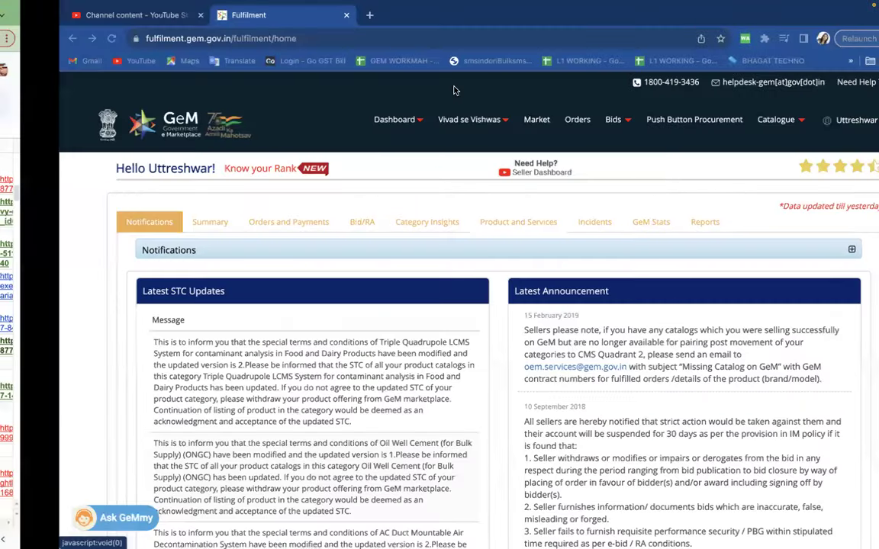
left_click(400, 38)
key("super+v")
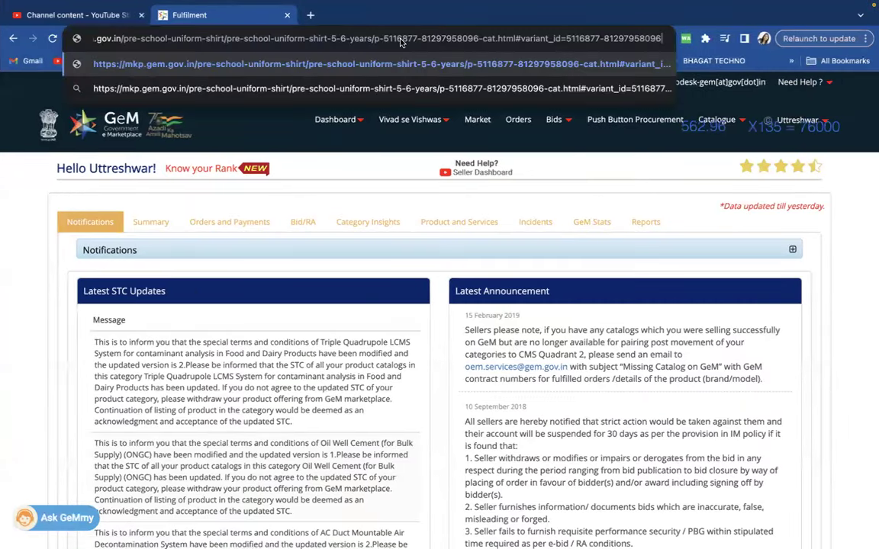
key("Return")
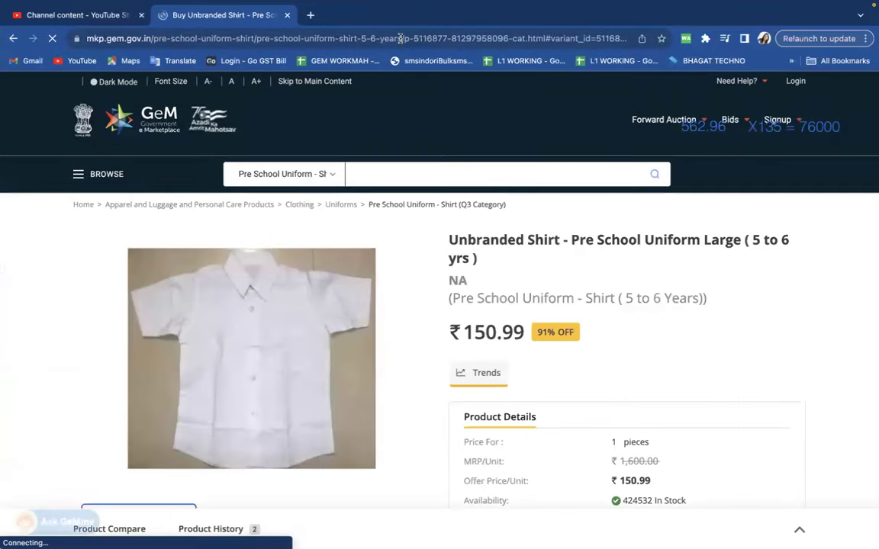
Log in on the shirt page, note the 1,600.00 MRP, and choose SELL THIS ITEM.
left_click(797, 82)
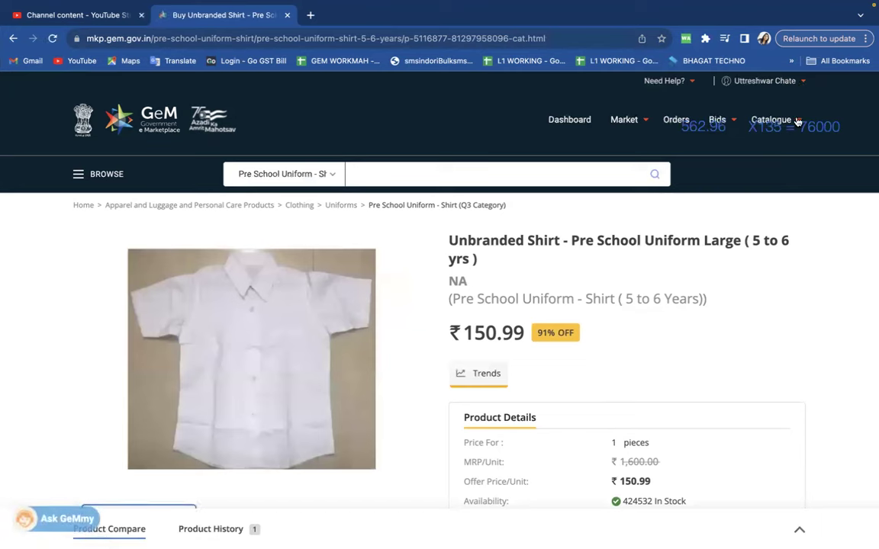
scroll(585, 349, "down", 5)
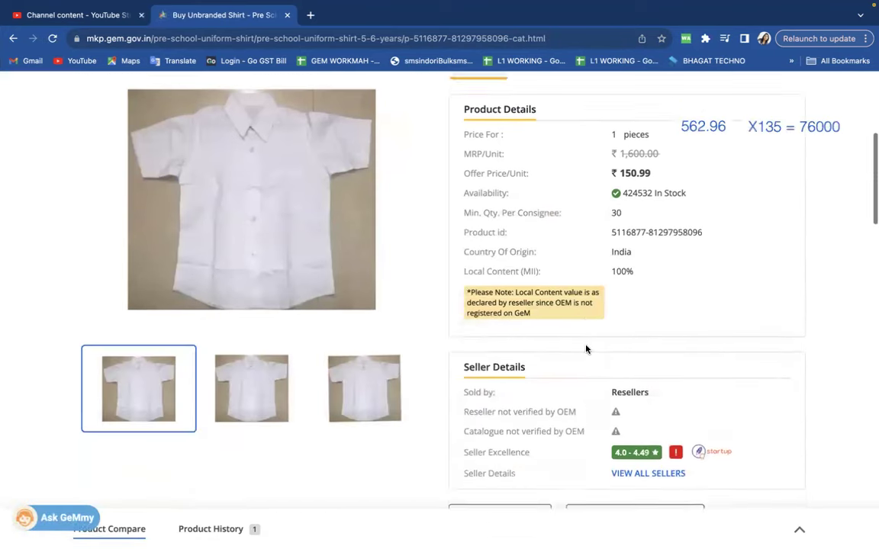
scroll(575, 193, "up", 1)
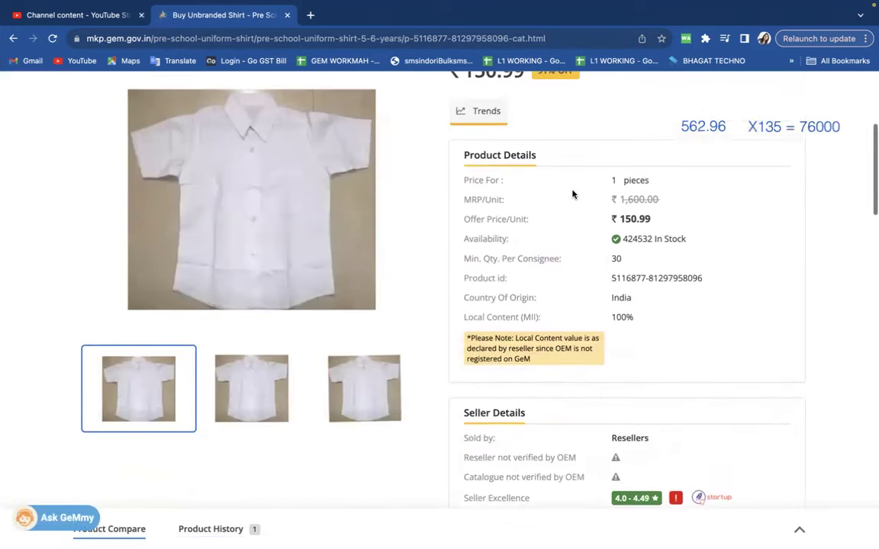
scroll(582, 103, "up", 1)
left_click_drag(463, 124, 527, 134)
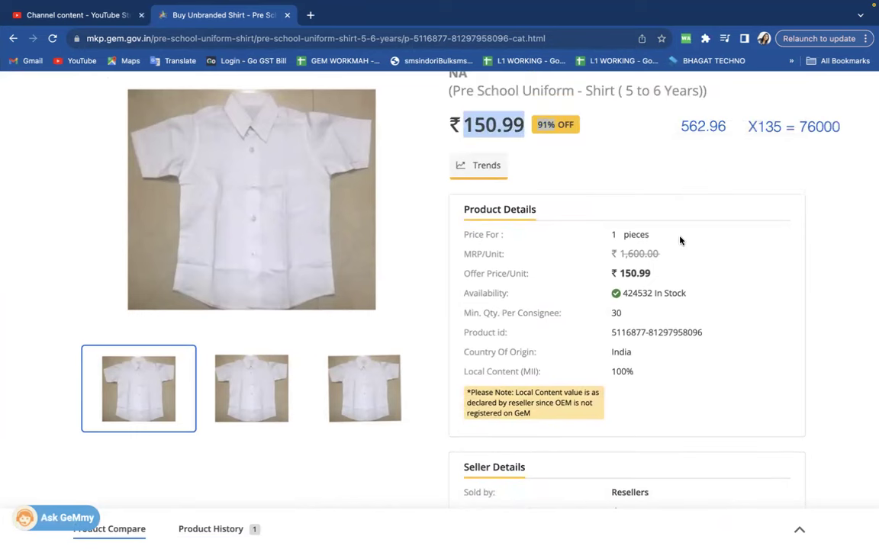
left_click_drag(660, 254, 623, 268)
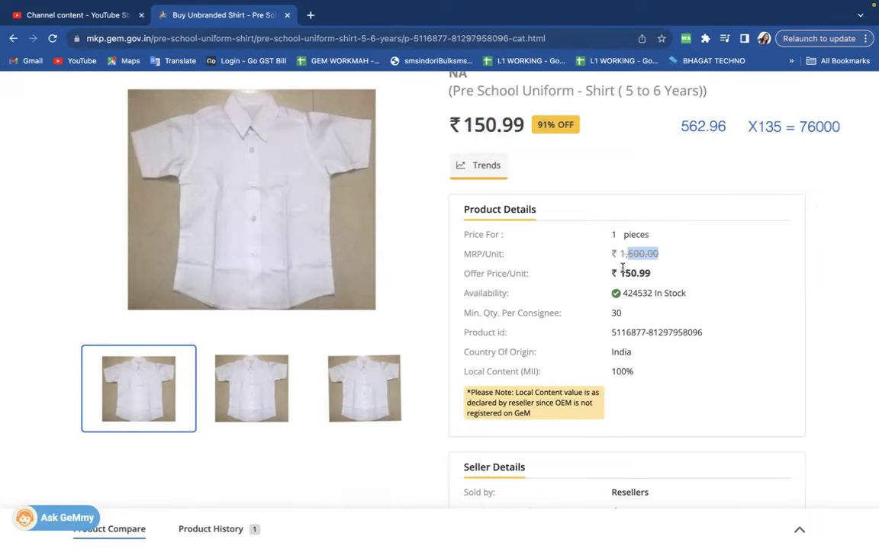
scroll(623, 269, "down", 4)
left_click(499, 379)
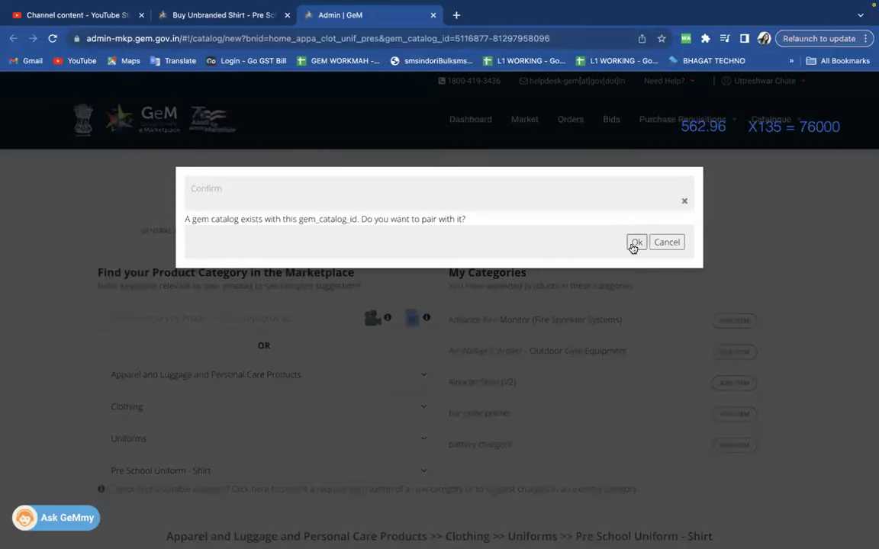
Pair with the existing GeM catalogue and enter NA as Authorization No. and Agency.
left_click(633, 242)
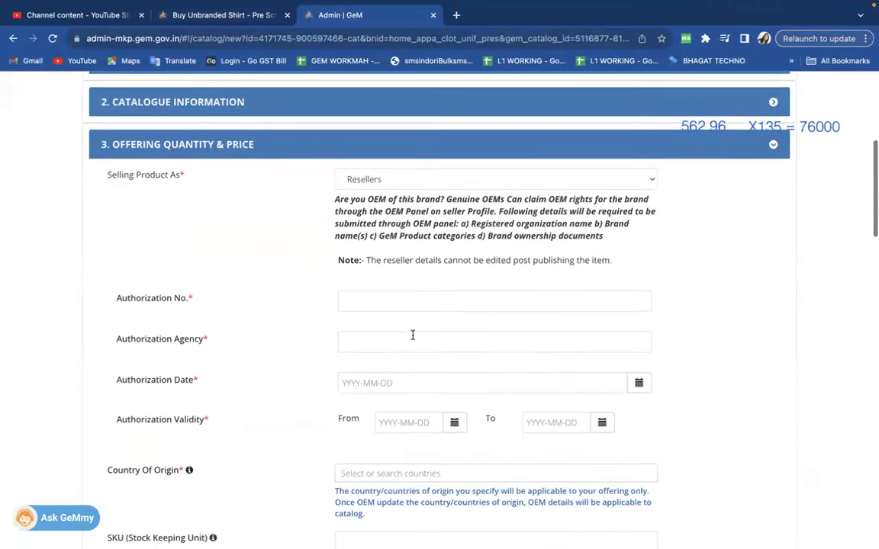
left_click(404, 302)
type("NA")
key("Tab")
type("NA")
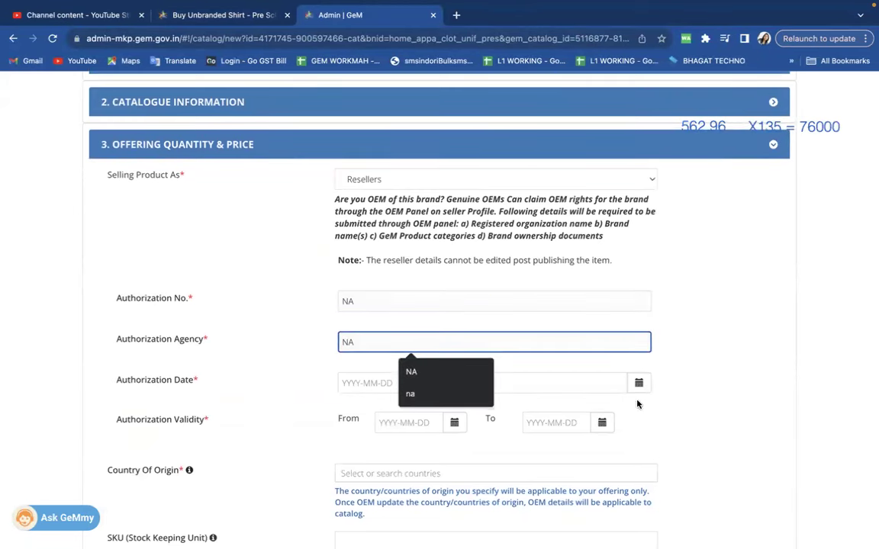
left_click(641, 398)
Set authorization date 2023-12-01 and validity from 2023-12-01 to 2023-12-31.
left_click(639, 388)
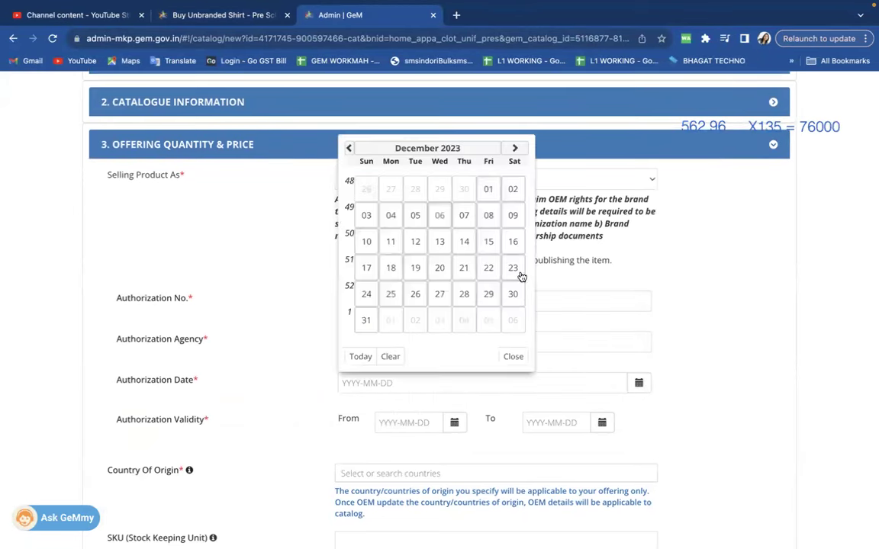
left_click(492, 188)
left_click(455, 424)
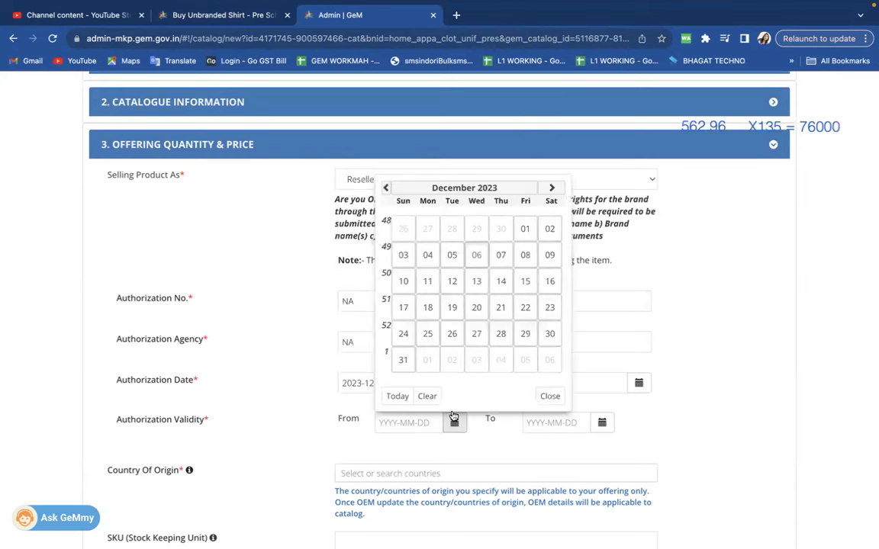
left_click(528, 229)
left_click(603, 422)
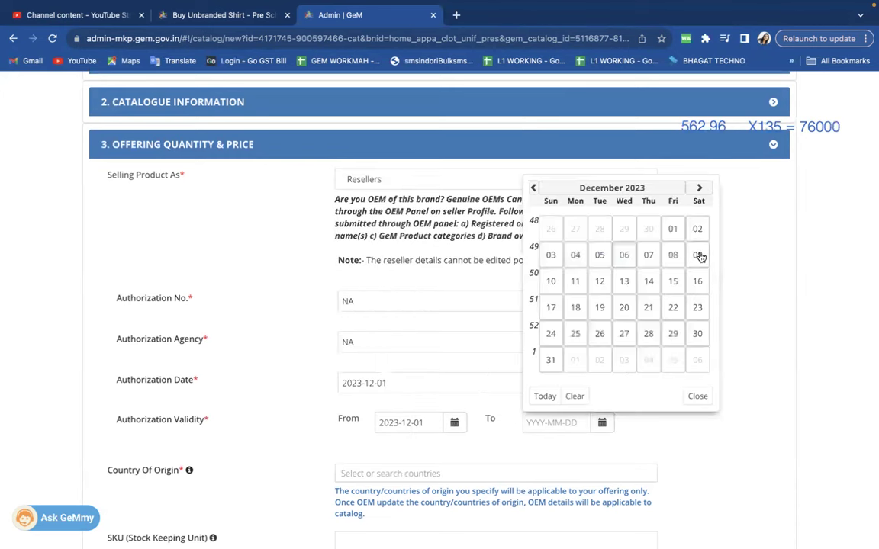
left_click(557, 360)
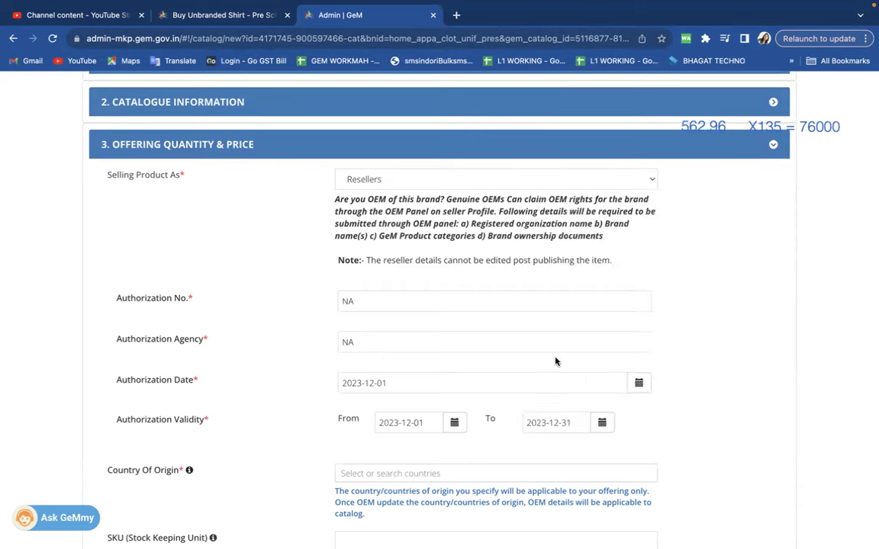
Set India as country of origin and declare local content as Yes.
left_click(394, 473)
type("Ind")
key("Return")
left_click(333, 455)
scroll(334, 455, "down", 1)
scroll(334, 456, "down", 5)
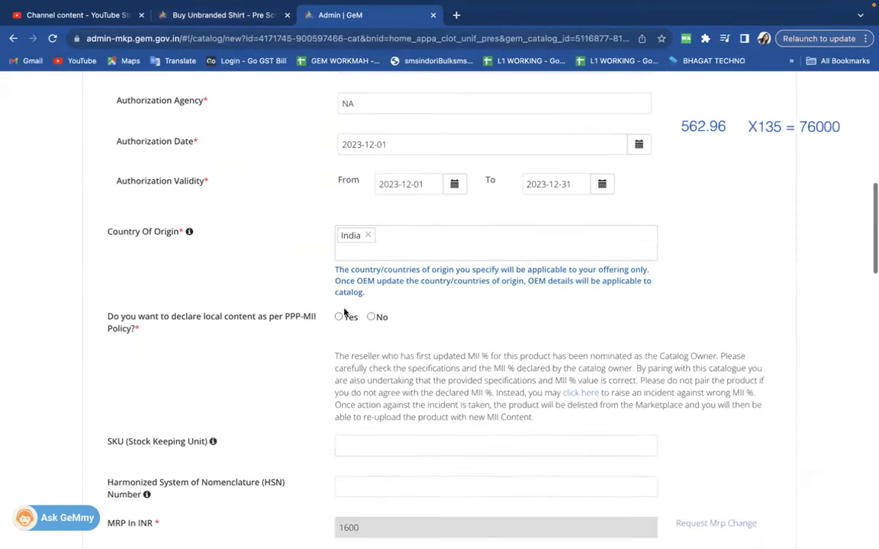
left_click(338, 317)
scroll(344, 391, "down", 6)
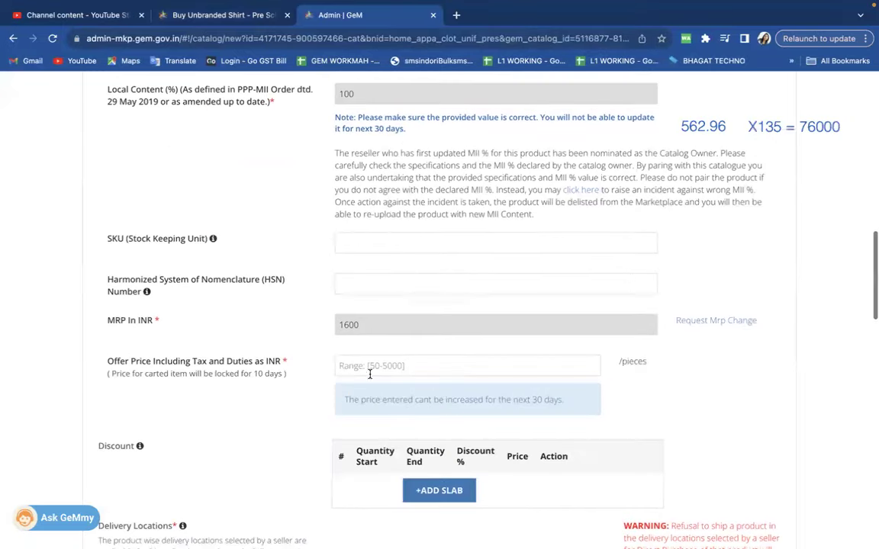
right_click(352, 367)
Enter an offer price of 562.96.
left_click(351, 365)
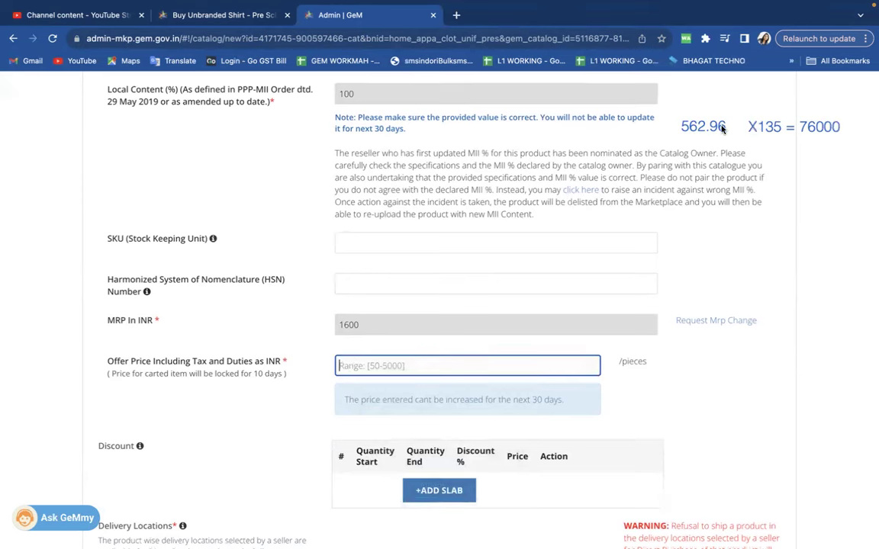
type("562.96")
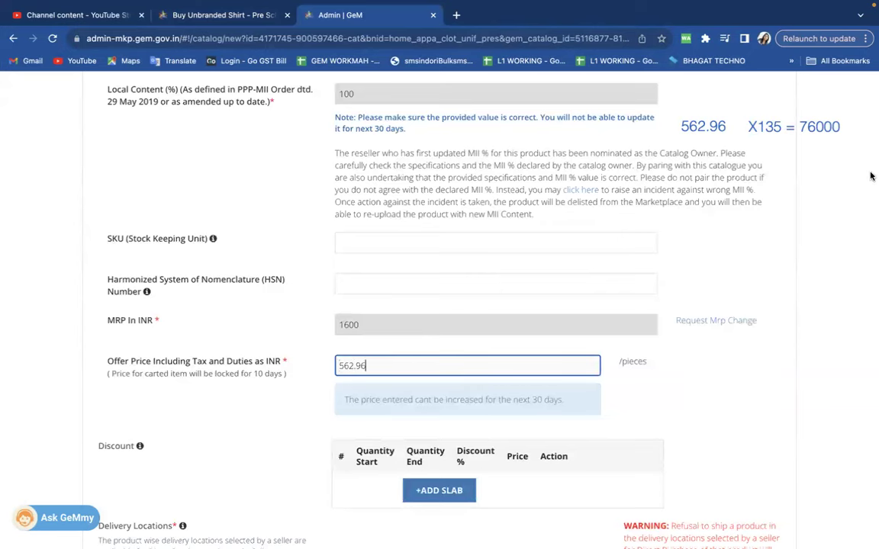
left_click(694, 411)
Add a discount slab with quantity start 134 and end 135.
scroll(694, 410, "down", 3)
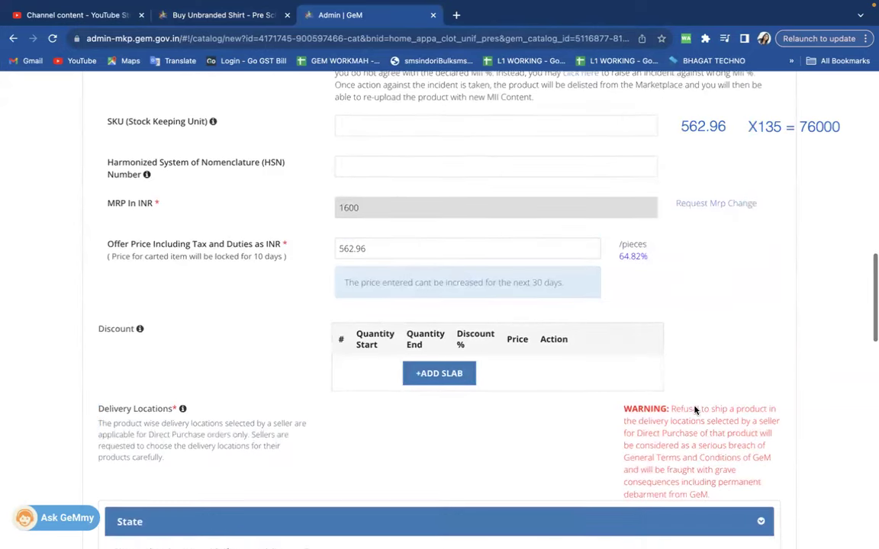
left_click(440, 374)
left_click_drag(367, 359, 353, 363)
key("BackSpace")
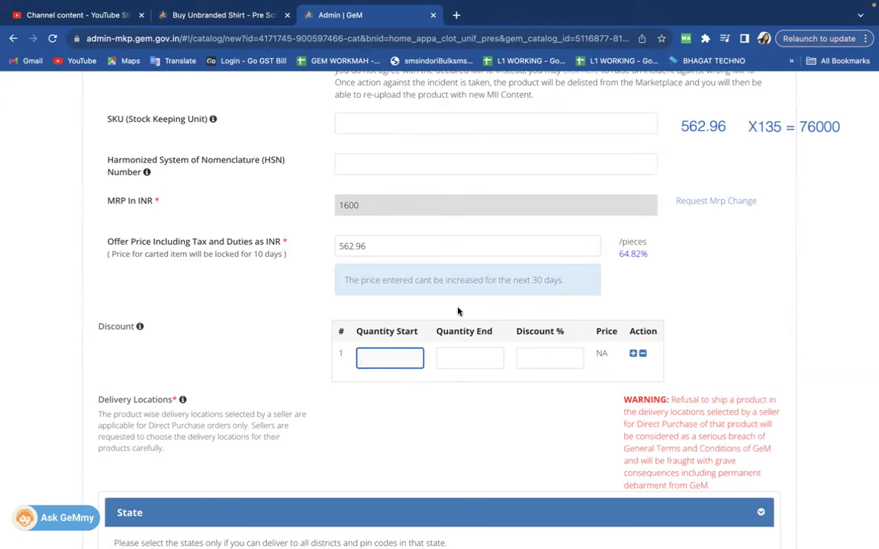
type("134")
left_click(456, 357)
type("135")
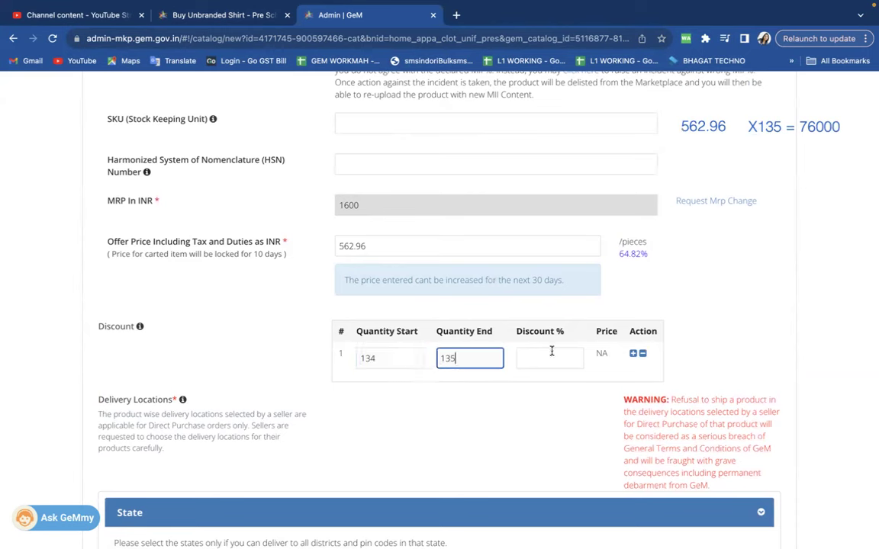
left_click(550, 353)
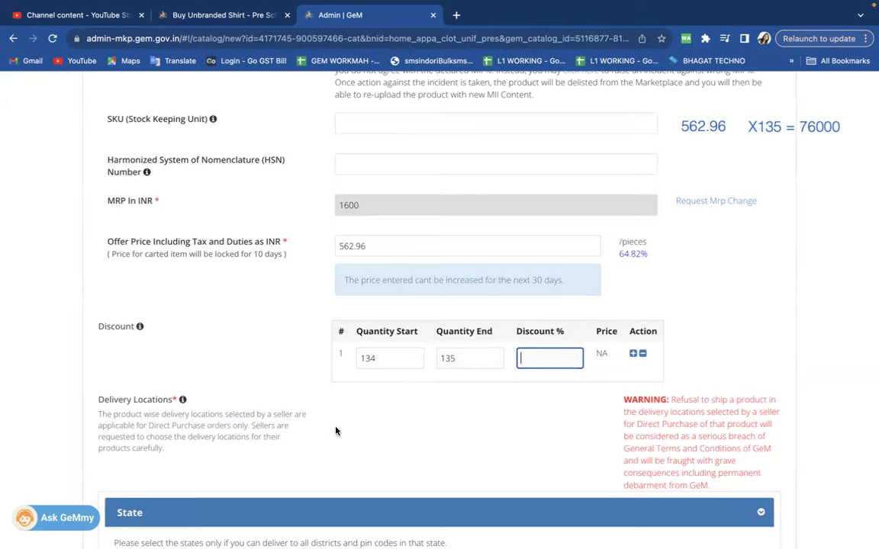
key("ctrl+Left")
key("ctrl+Left")
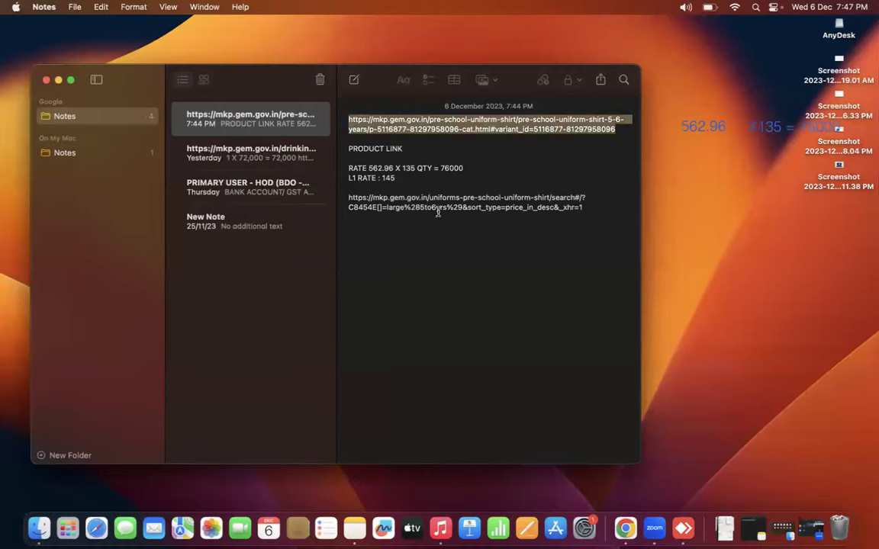
Check the L1 rate of 145 in the notes, then set the slab discount to 75% instead of 80.
double_click(388, 178)
key("ctrl+Right")
key("ctrl+Right")
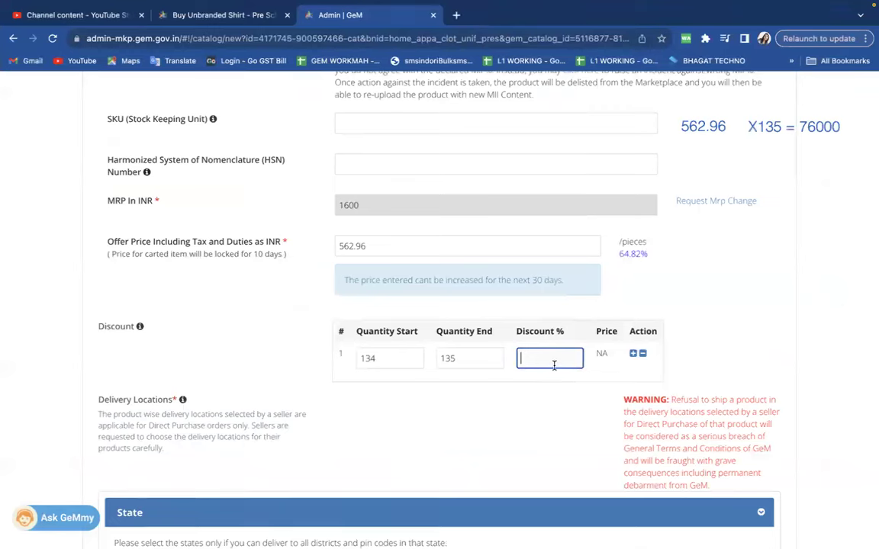
type("80")
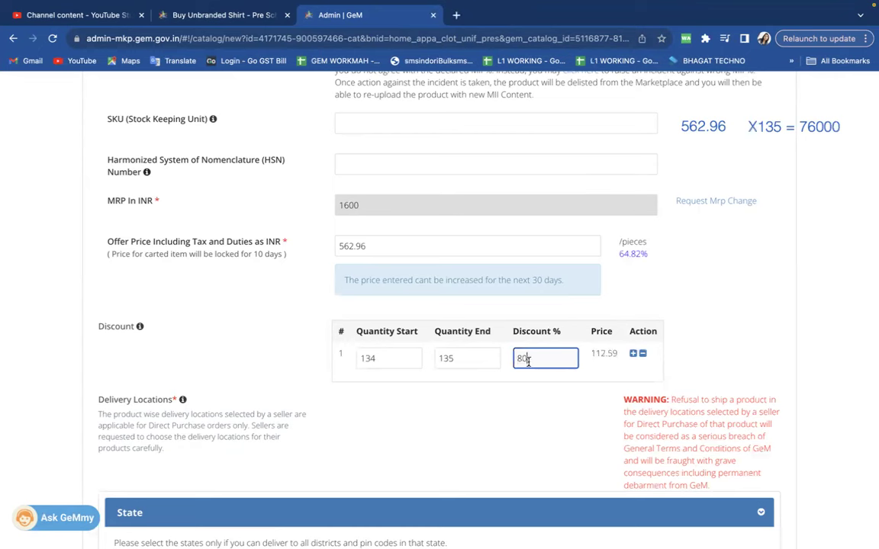
key("BackSpace")
key("BackSpace")
type("75")
Verify the resulting 140.74 slab price, then move to the spreadsheet desktop.
left_click_drag(589, 355, 615, 355)
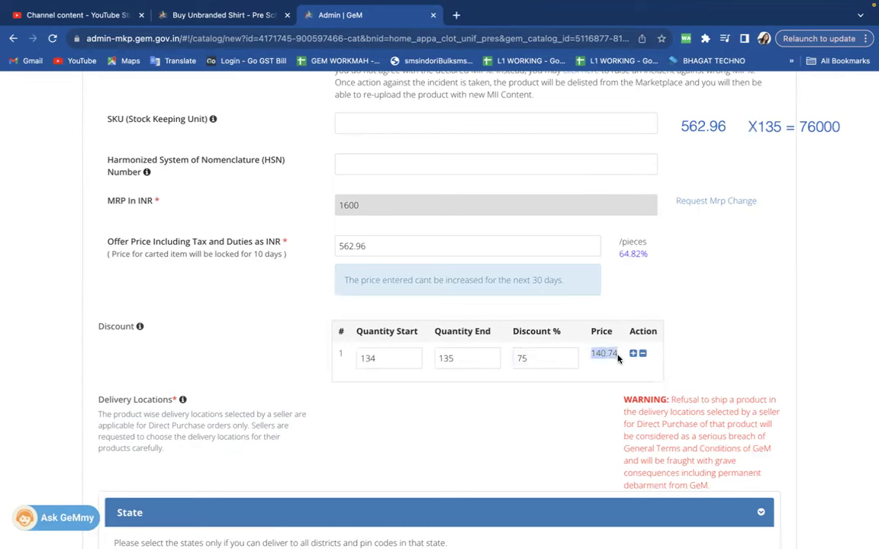
left_click(543, 358)
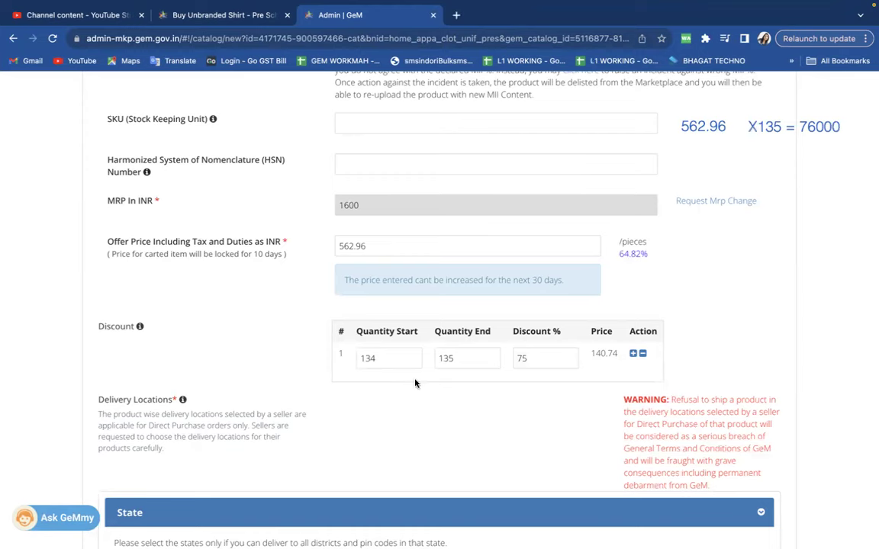
key("ctrl+Left")
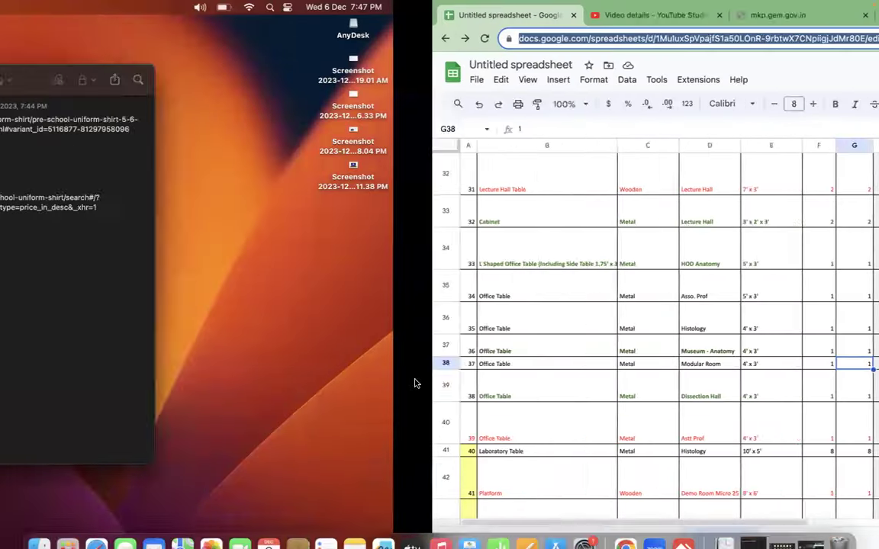
Return to the GeM pricing form and recheck the 562.96 offer price and 134–135 quantity fields.
left_click(405, 177)
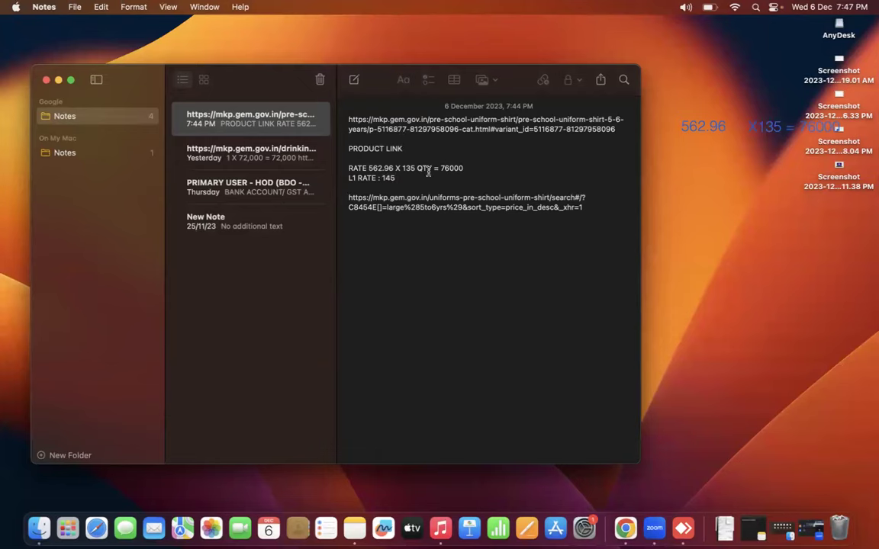
key("ctrl+Right")
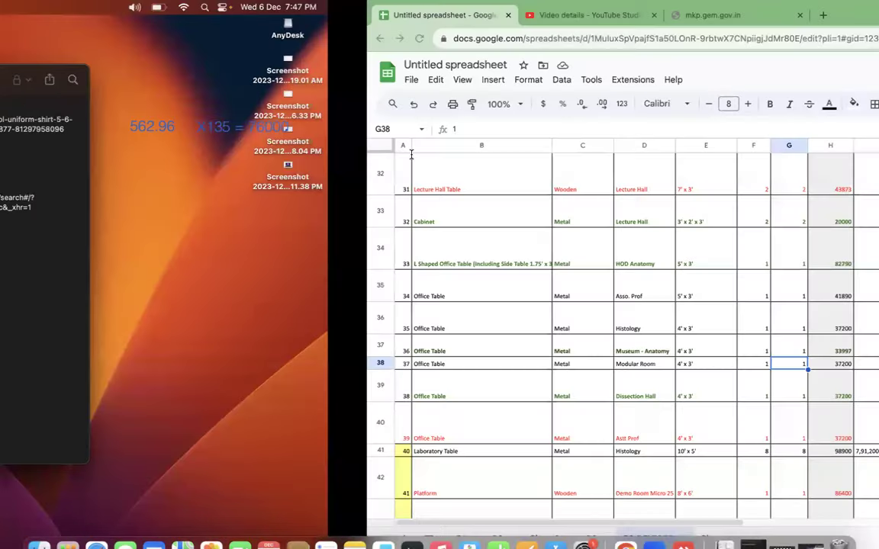
key("ctrl+Right")
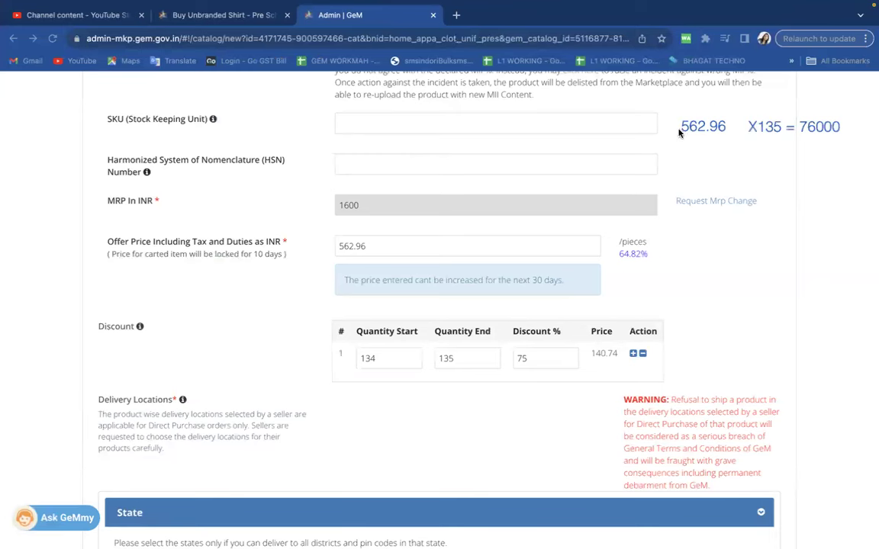
left_click(401, 254)
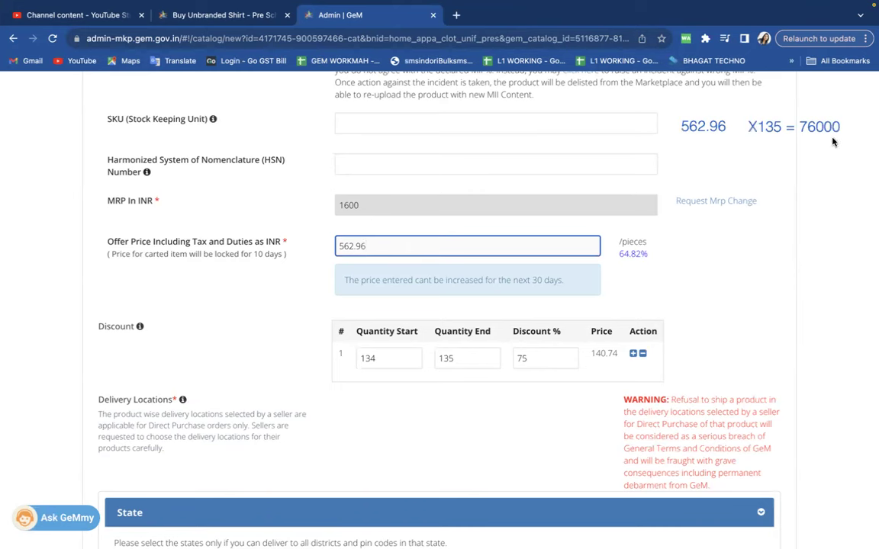
left_click_drag(387, 353, 348, 361)
left_click(472, 353)
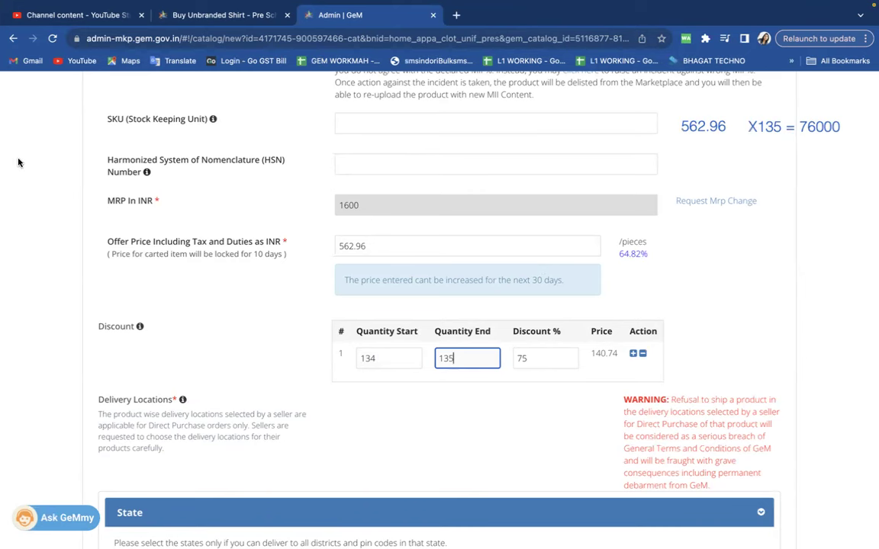
Add the note 'L1 RATE : 145' beside the price calculation, correcting the mistyped 'LA'.
left_click(678, 150)
type("LA RATE")
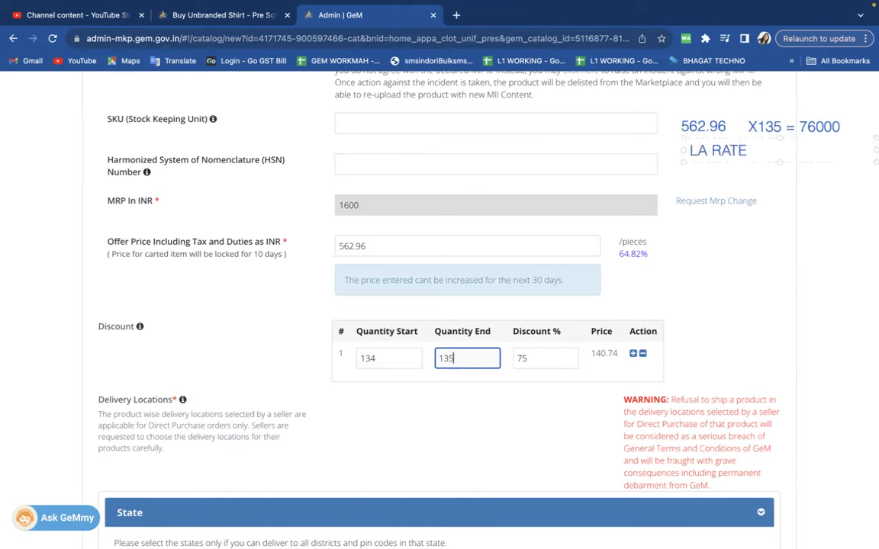
type(" : 145")
double_click(698, 151)
type("L1")
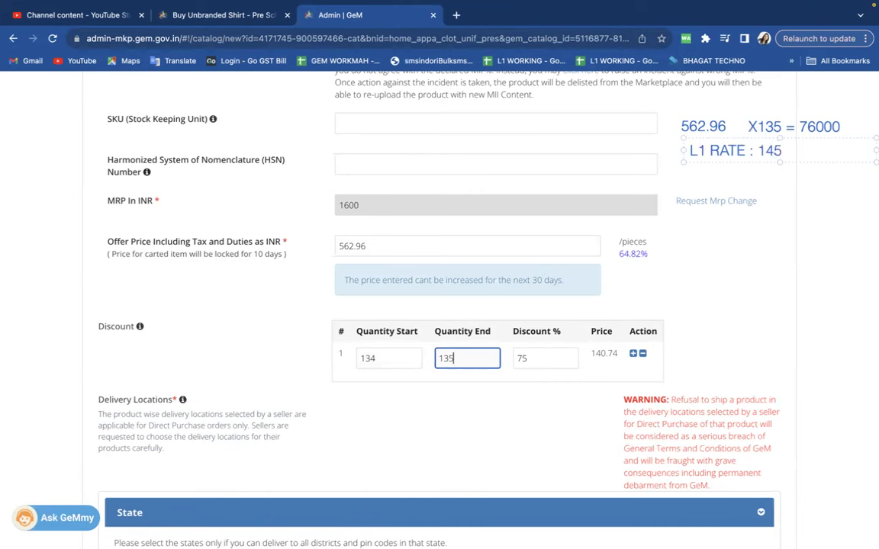
left_click(708, 179)
Open the current L1 Large shirt listing in a new browser tab.
key("ctrl+Left")
key("ctrl+Left")
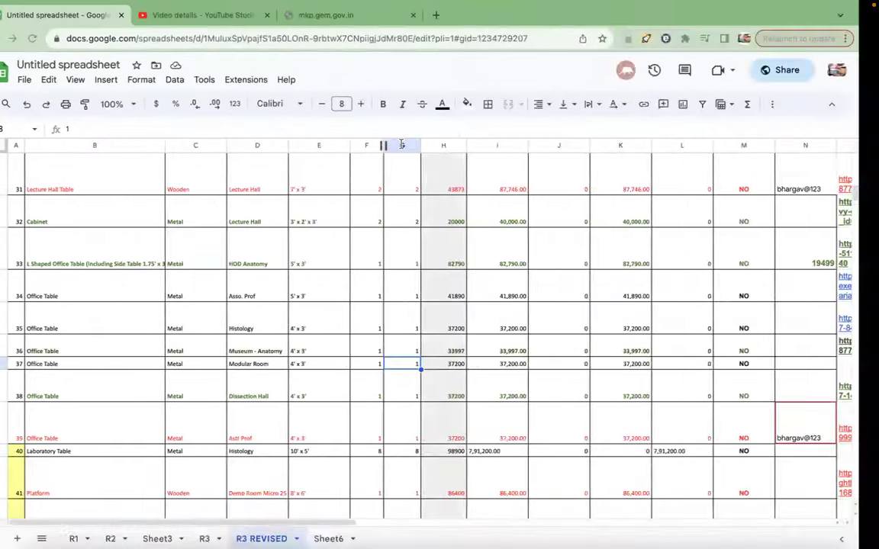
key("ctrl+Right")
key("ctrl+Right")
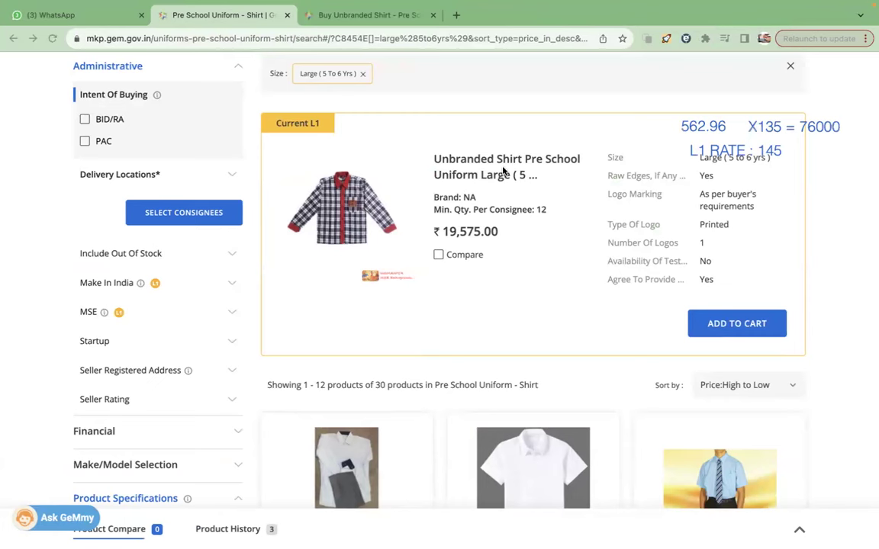
middle_click(467, 165)
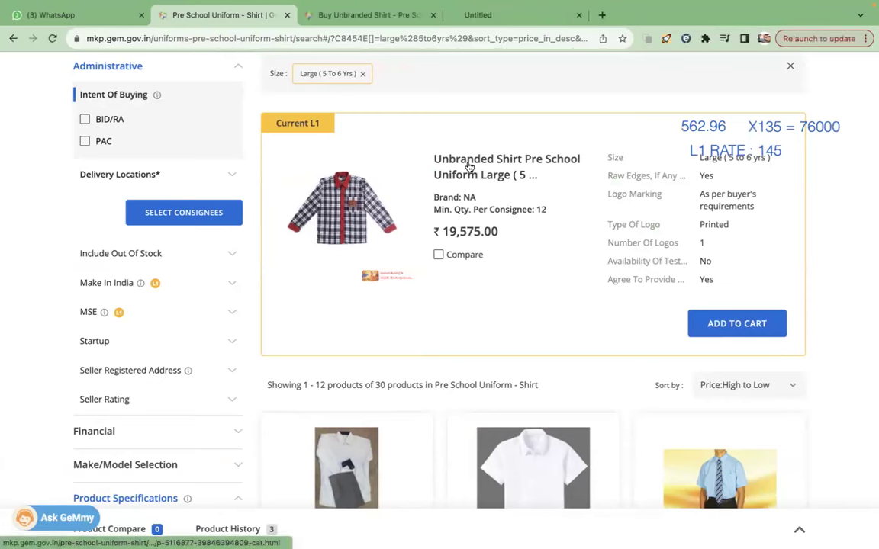
Check the competing shirt's Offer Price/Unit of 145.00 on its product page.
left_click(519, 16)
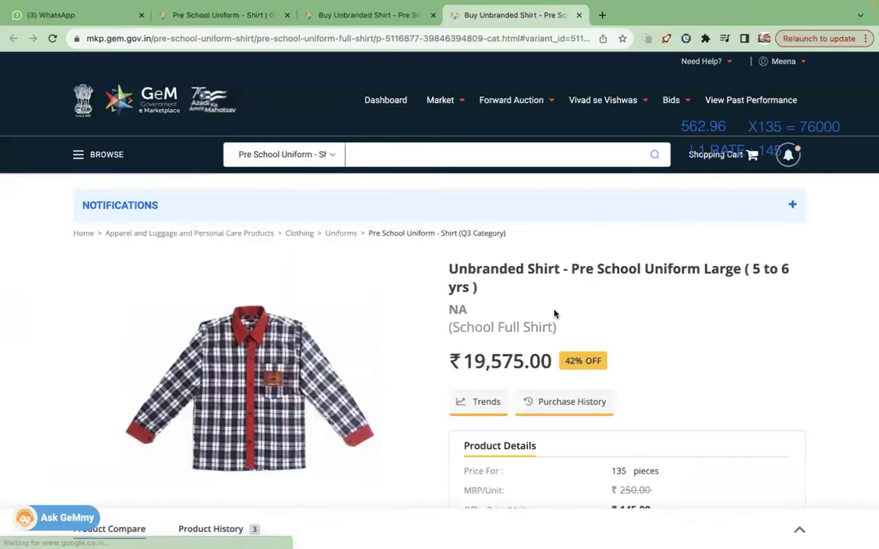
scroll(553, 313, "down", 4)
left_click_drag(621, 234, 649, 233)
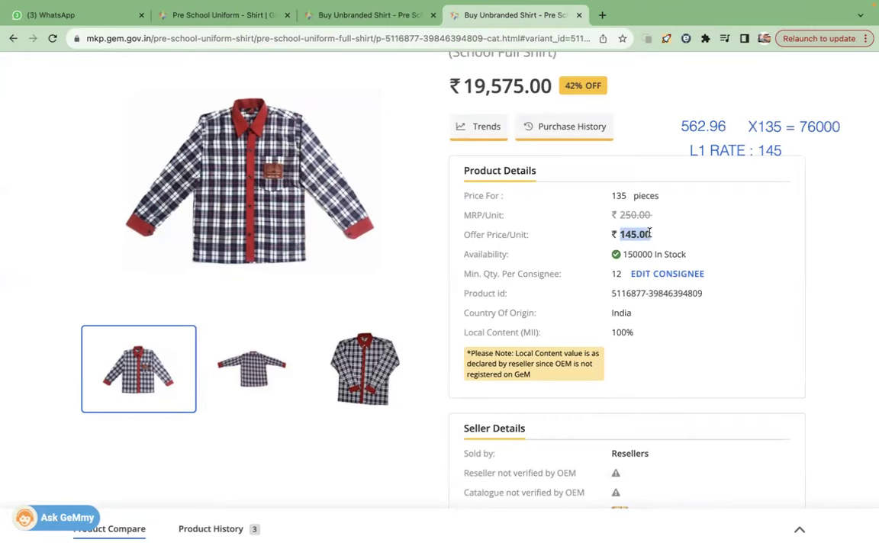
left_click(209, 15)
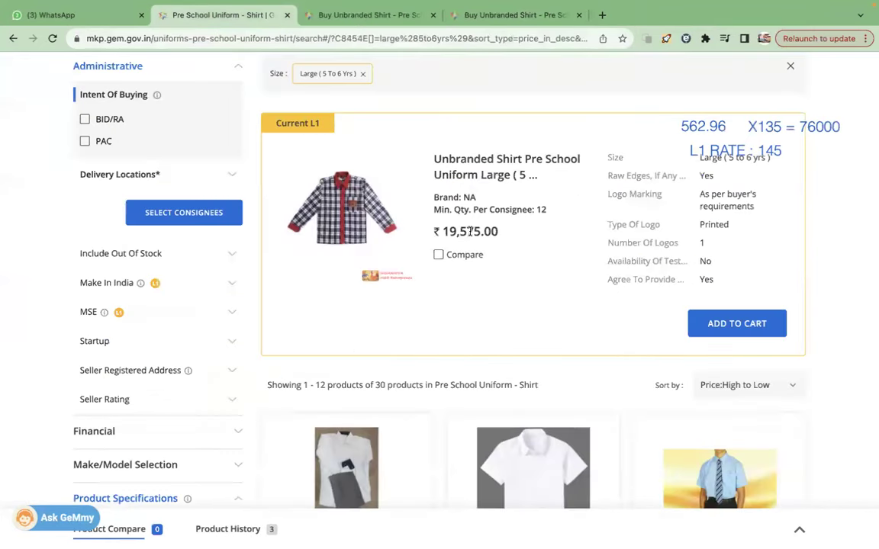
left_click(538, 15)
left_click_drag(651, 235, 634, 234)
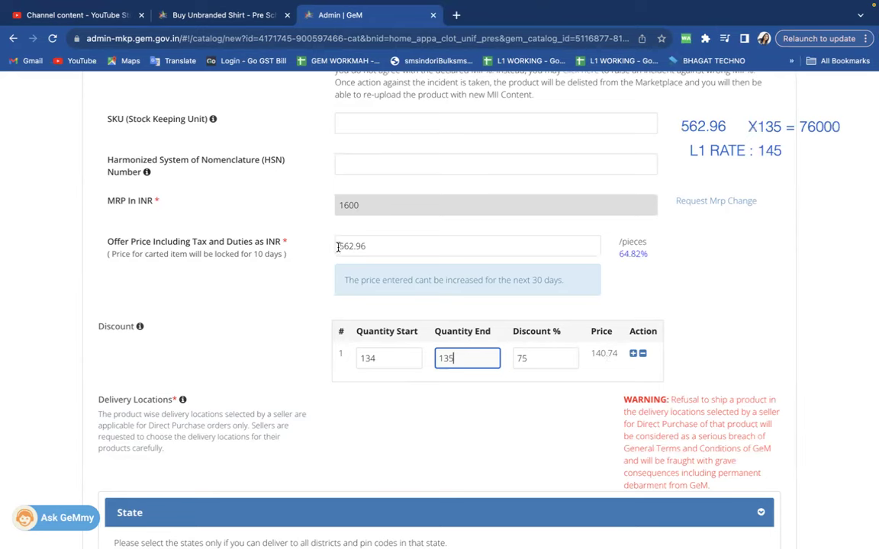
Recheck the 562.96 offer price and keep the bulk discount at 75%.
left_click_drag(337, 246, 386, 247)
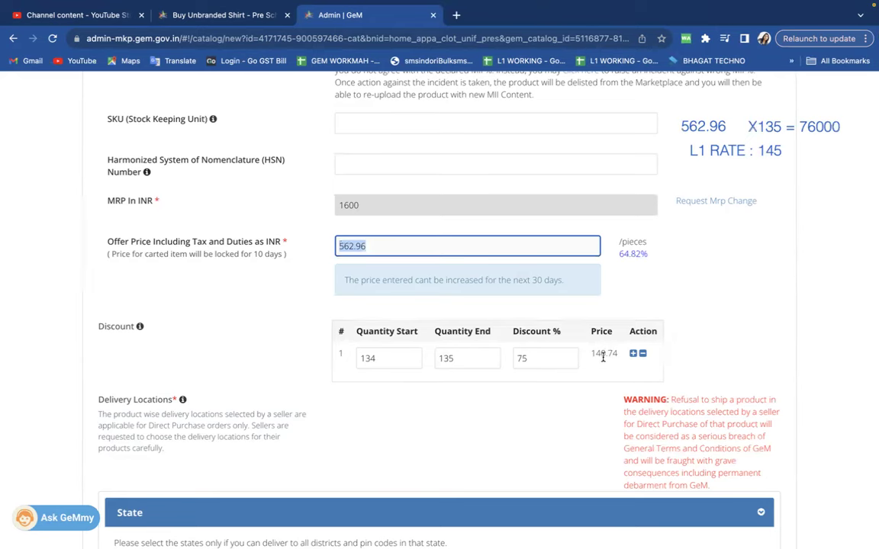
scroll(602, 357, "down", 1)
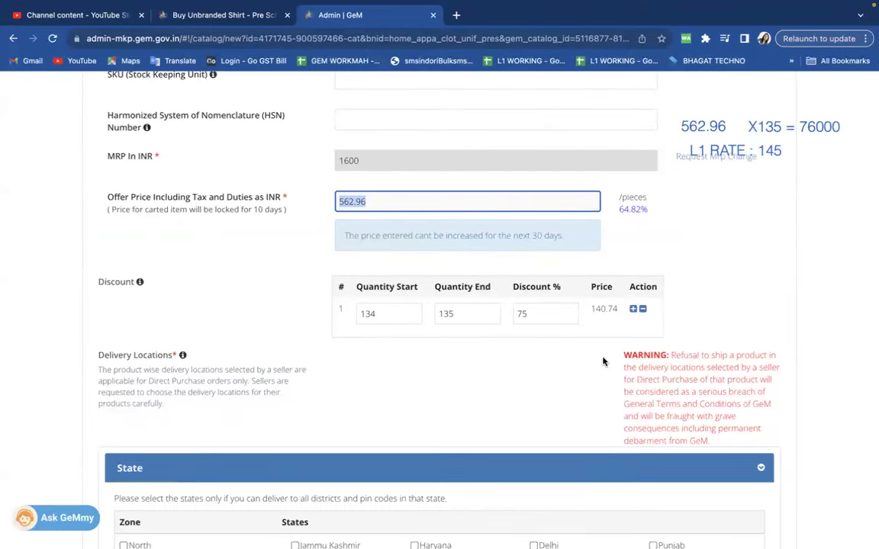
left_click(538, 314)
key("BackSpace")
type("4")
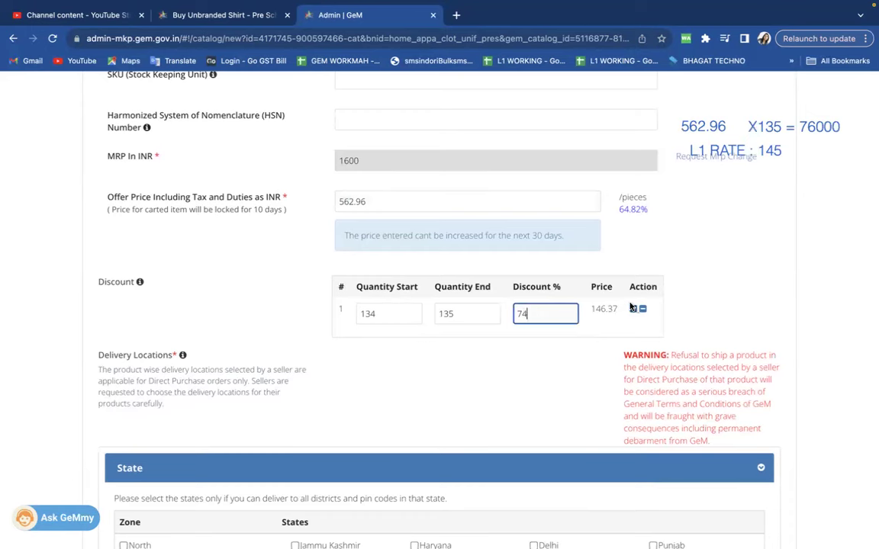
type(".5")
key("BackSpace")
key("BackSpace")
key("BackSpace")
type("5")
left_click(604, 319)
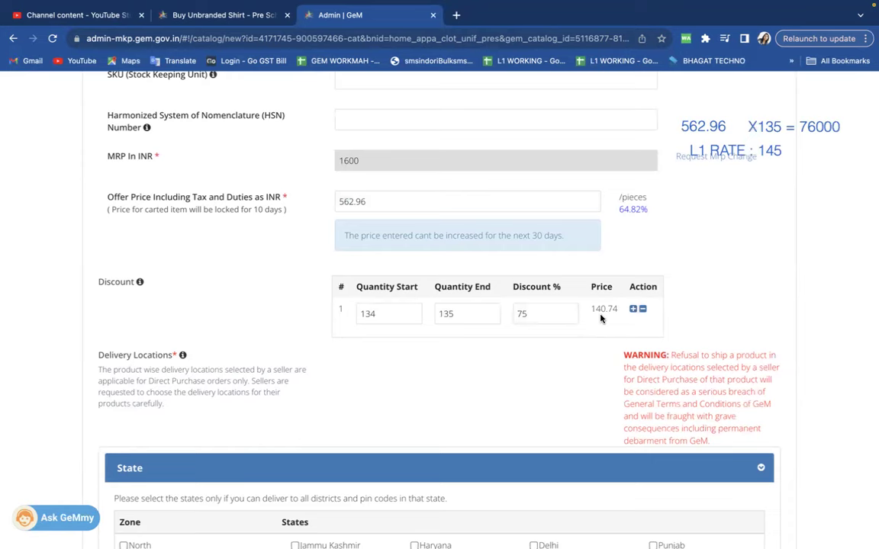
Offer delivery across Maharashtra with stock 135, minimum 135 per consignee, 15-day lead time, and save.
scroll(538, 389, "down", 5)
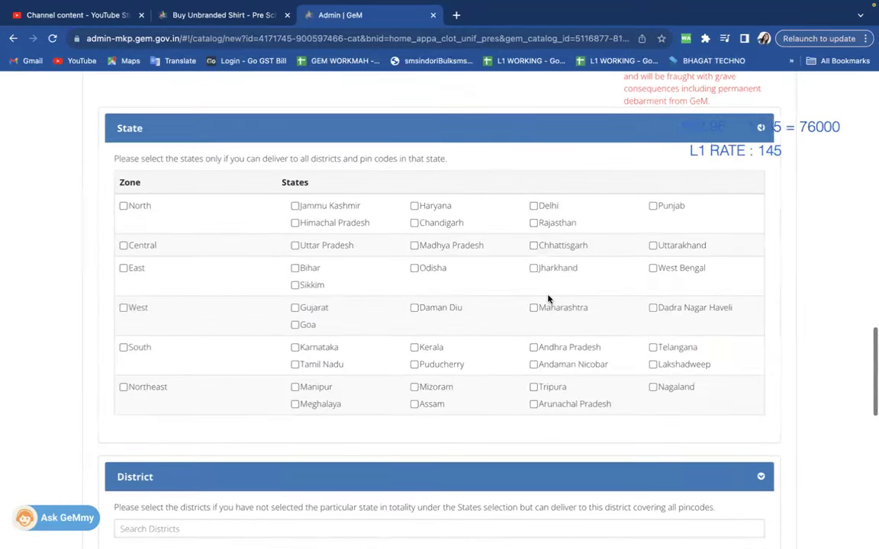
left_click(533, 309)
scroll(428, 322, "down", 7)
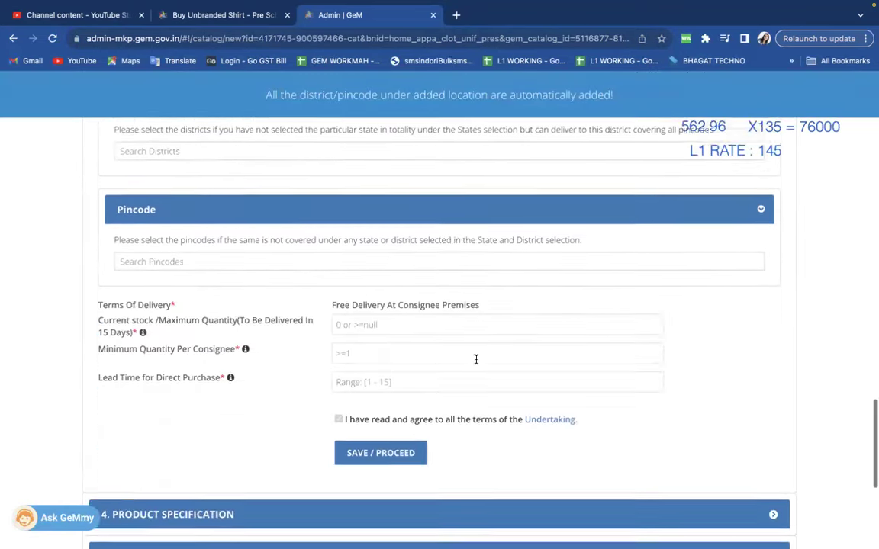
left_click(357, 251)
type("135")
key("Tab")
type("135")
key("Tab")
type("15")
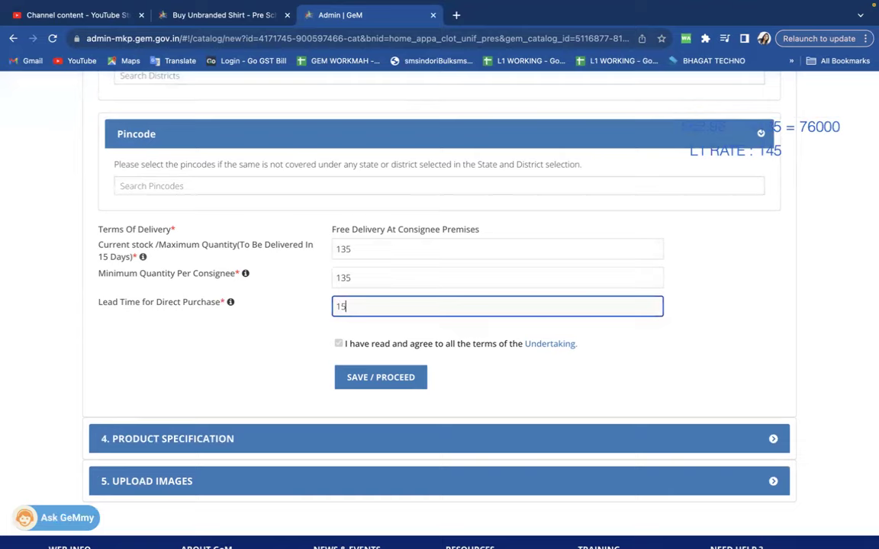
left_click(376, 384)
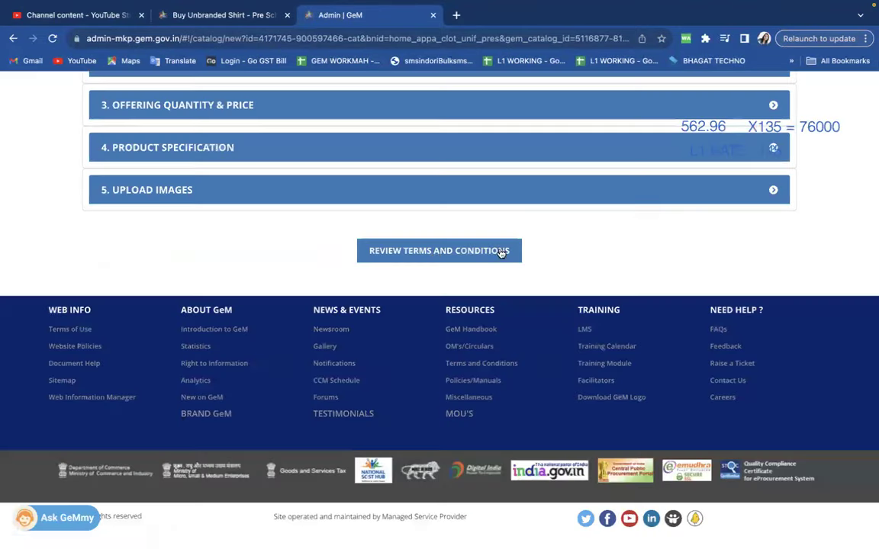
Review and accept the GeM terms, enter the captcha, publish the shirt catalogue and return to the Dashboard.
left_click(435, 254)
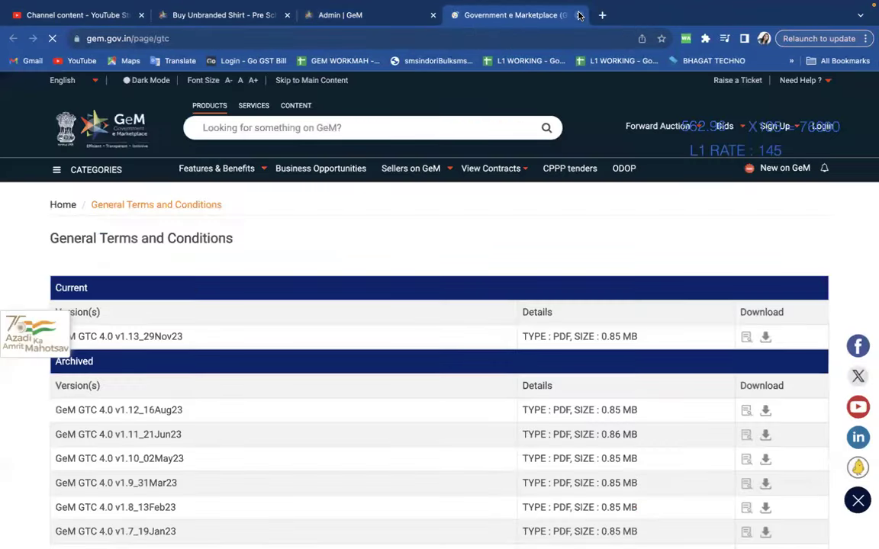
left_click(582, 14)
left_click(92, 286)
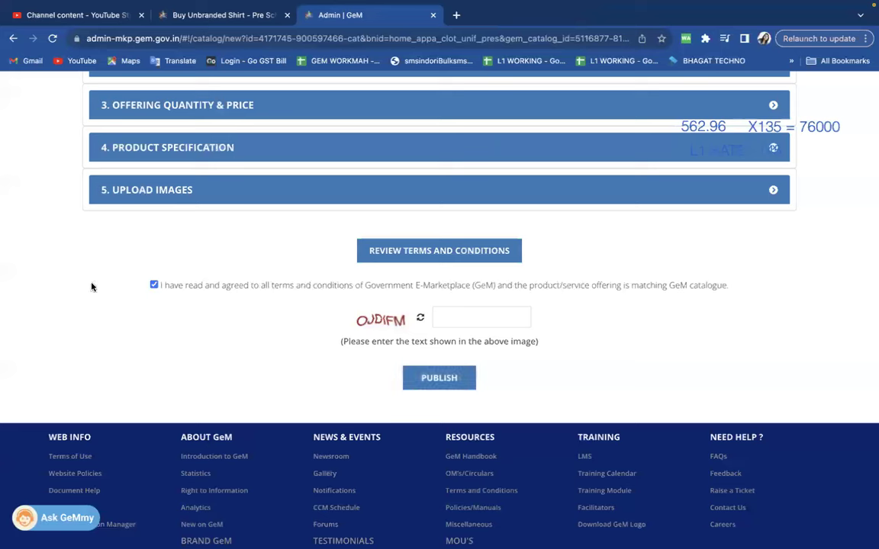
left_click(507, 317)
type("O")
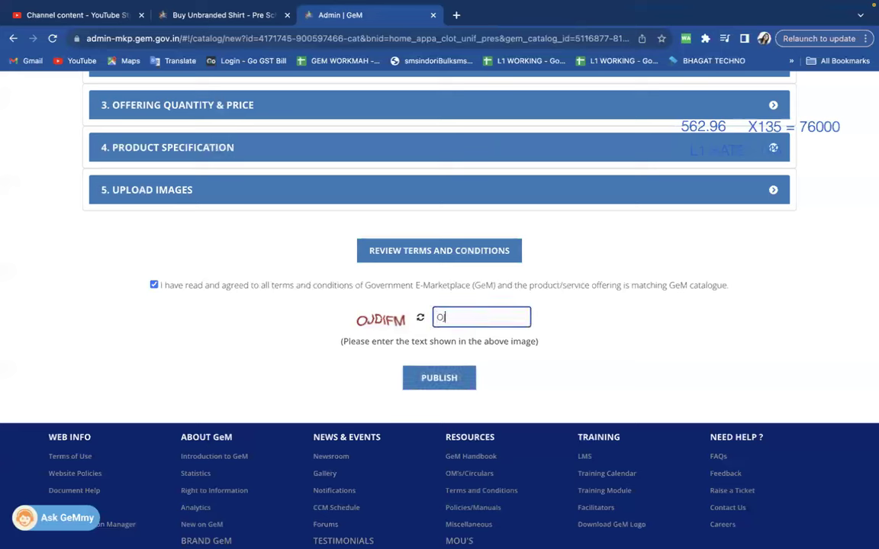
type("JDIFM")
left_click(442, 379)
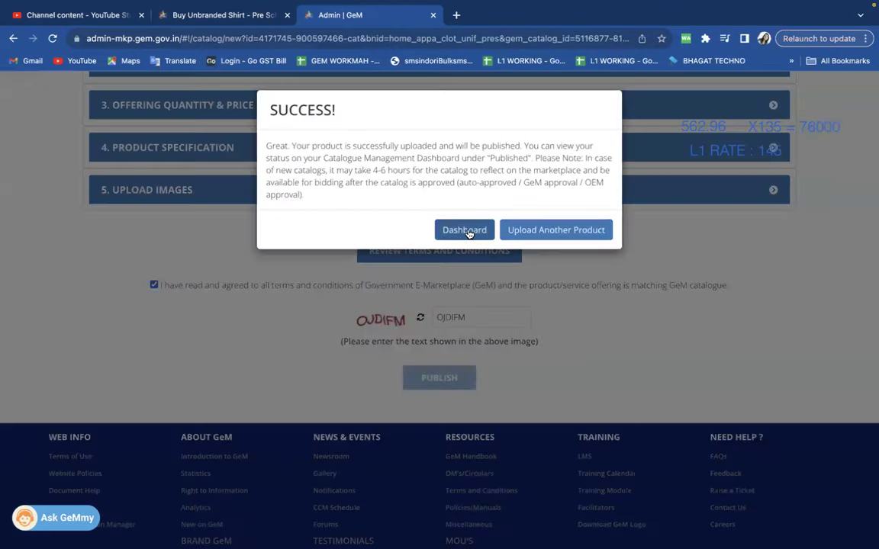
left_click(465, 231)
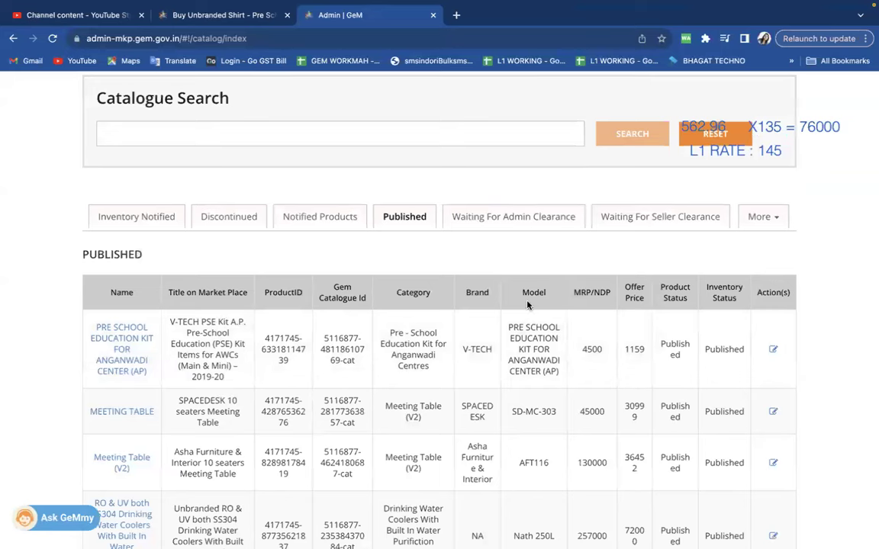
Confirm the shirt appears in the Published list at offer price 562.96.
left_click(512, 220)
left_click(408, 220)
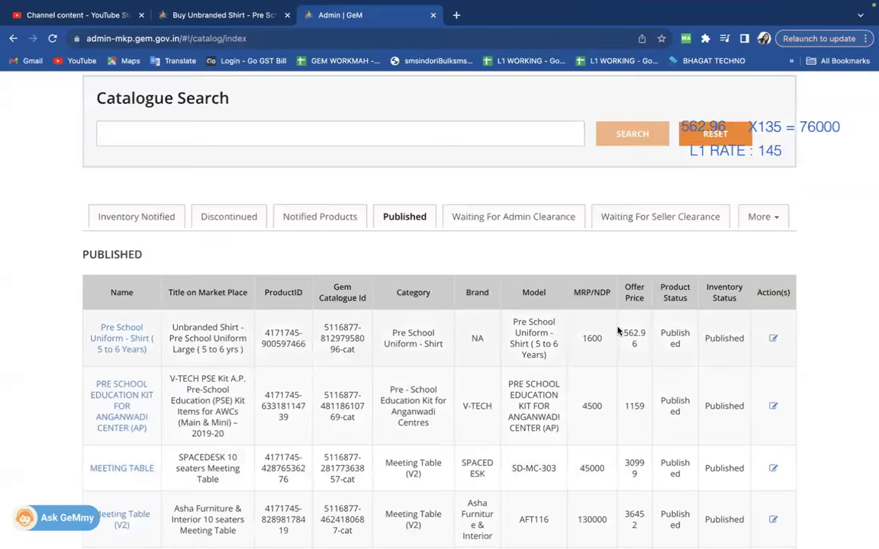
left_click_drag(617, 329, 642, 350)
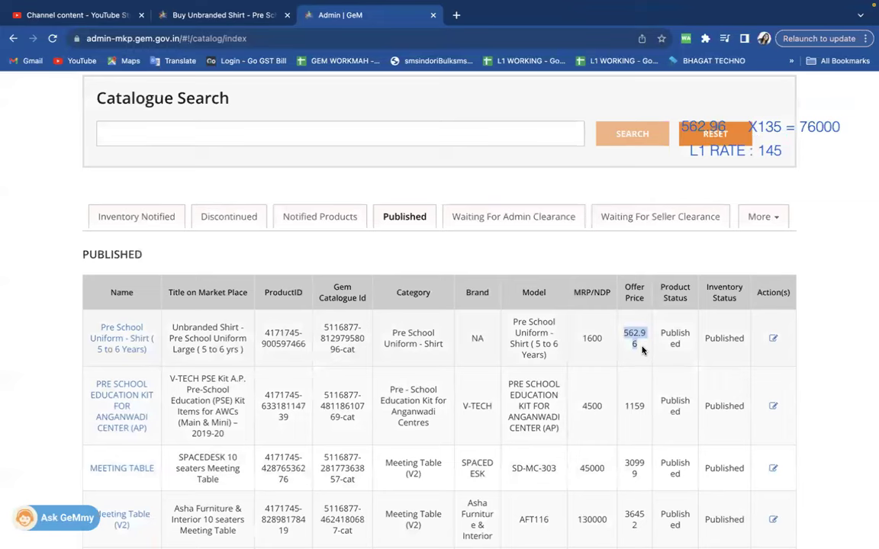
Glance at the price notes, then check the current L1 shirt's price in the Pre School Uniform - Shirt results.
key("ctrl+Left")
key("ctrl+Left")
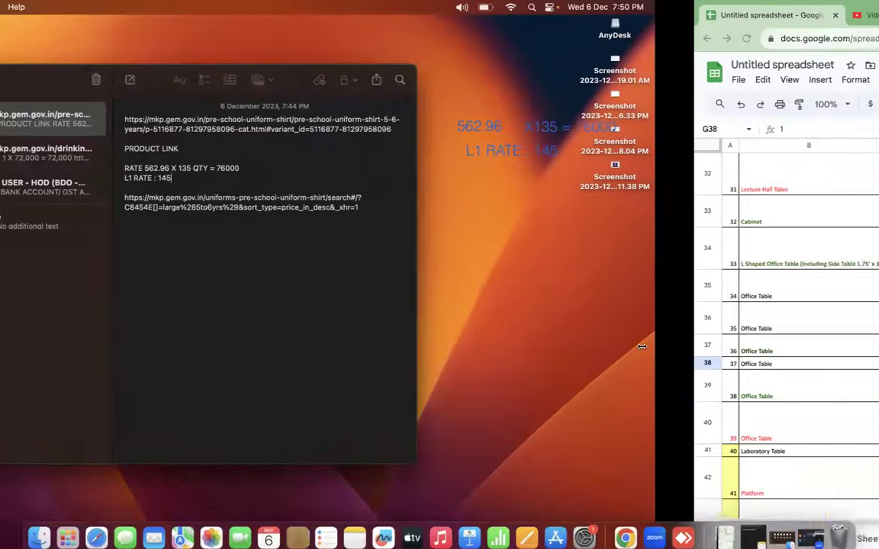
key("ctrl+Right")
key("ctrl+Right")
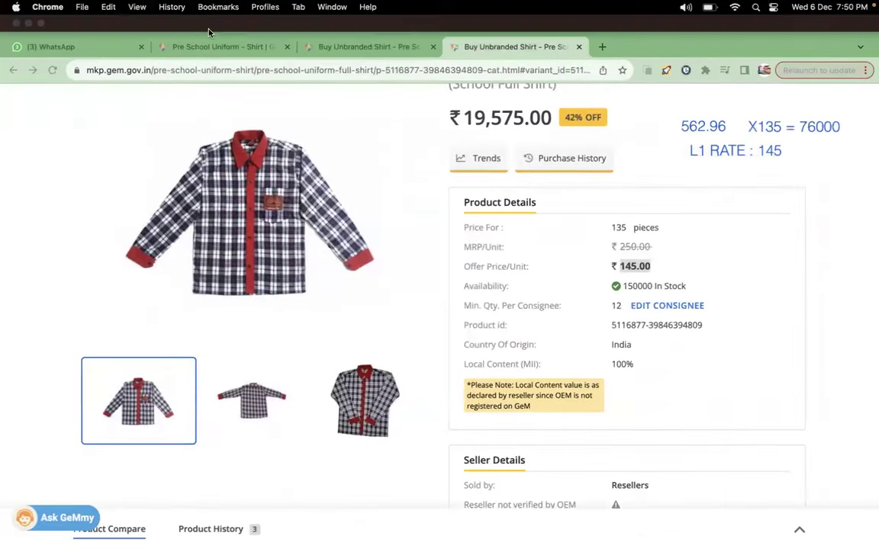
left_click(217, 15)
scroll(441, 236, "down", 1)
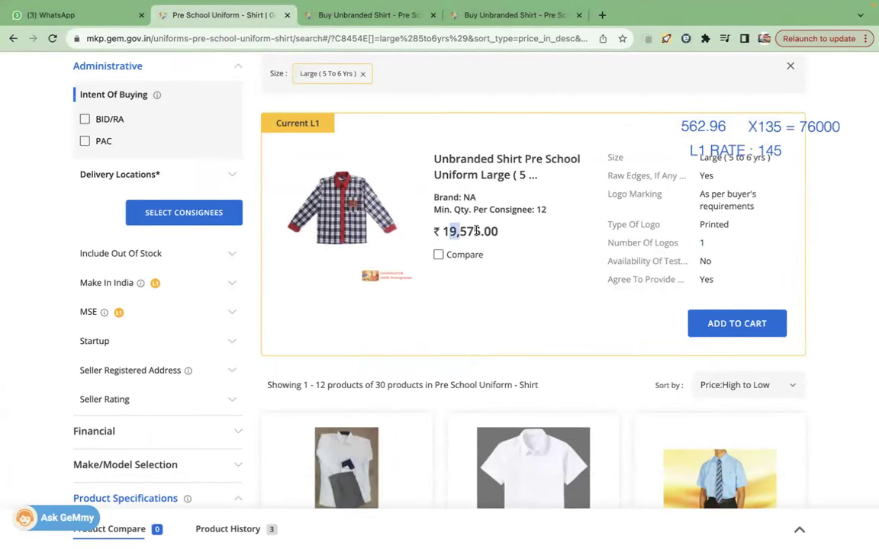
left_click_drag(450, 231, 498, 231)
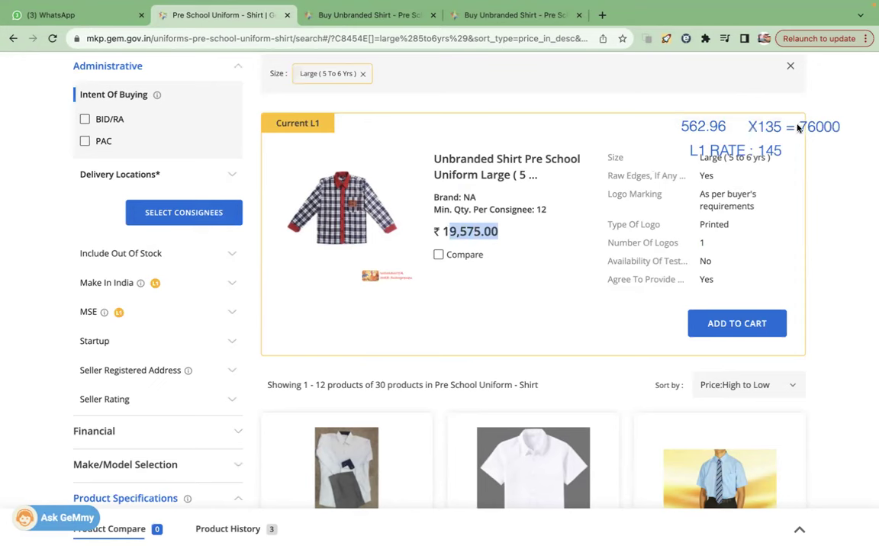